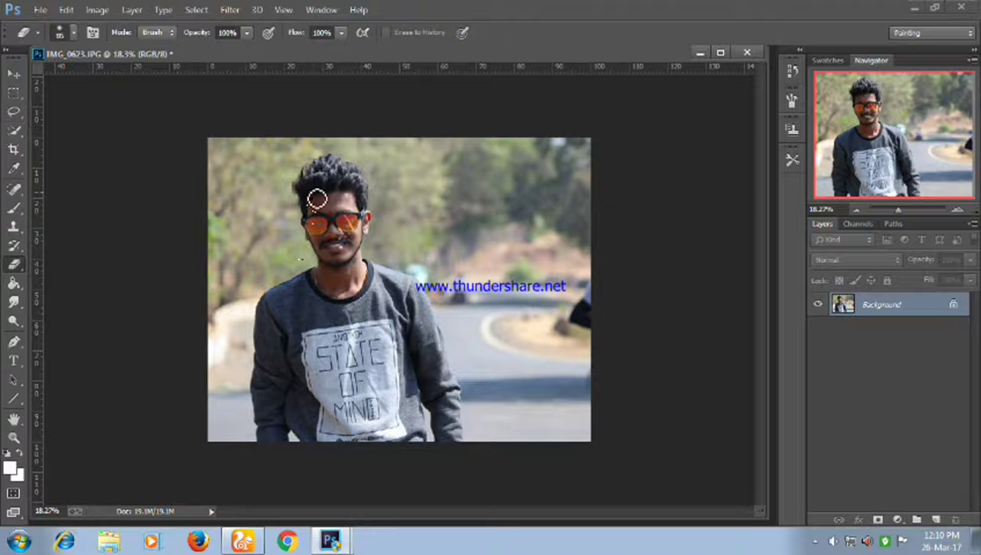
Paint a Quick Selection over the man's hair, face and neck.
left_click(14, 129)
left_click_drag(307, 171, 328, 280)
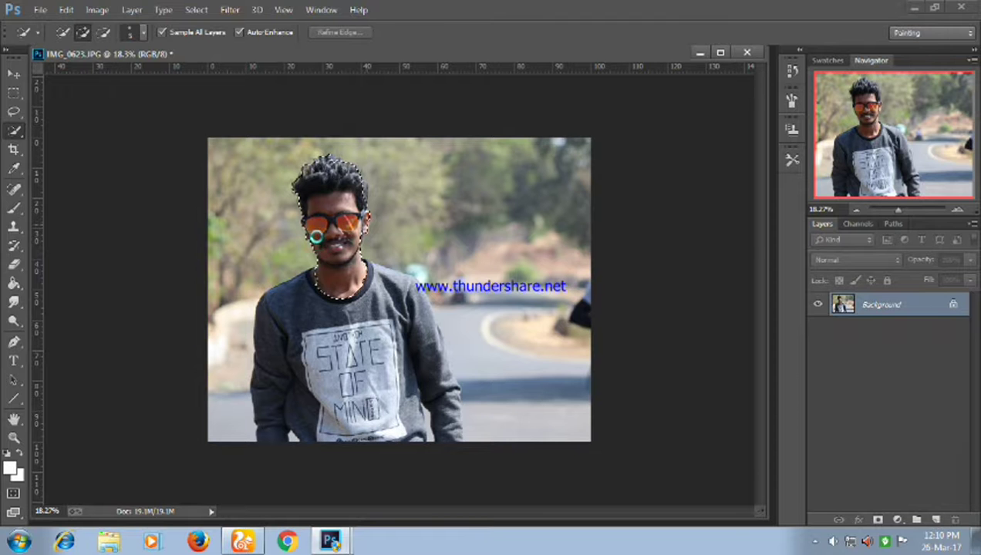
Zoom in and add the necklace area and the hair's right edge to the selection.
left_click_drag(316, 237, 316, 254)
left_click_drag(897, 210, 904, 210)
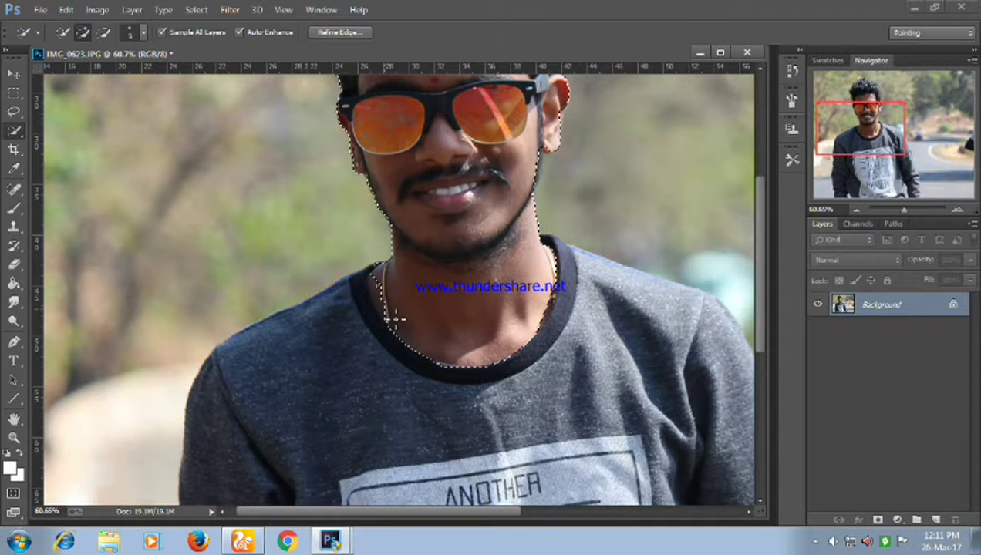
left_click_drag(376, 285, 383, 306)
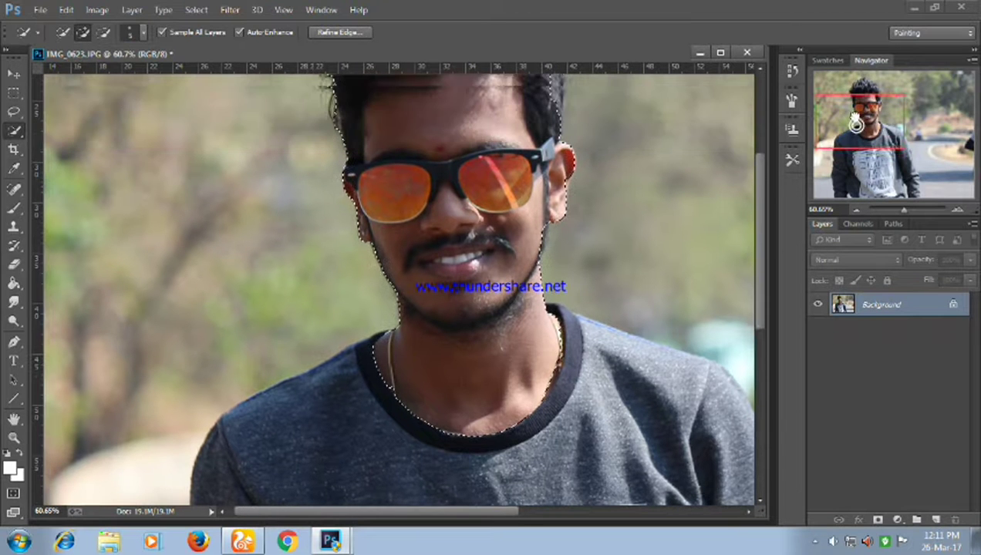
left_click_drag(856, 131, 851, 124)
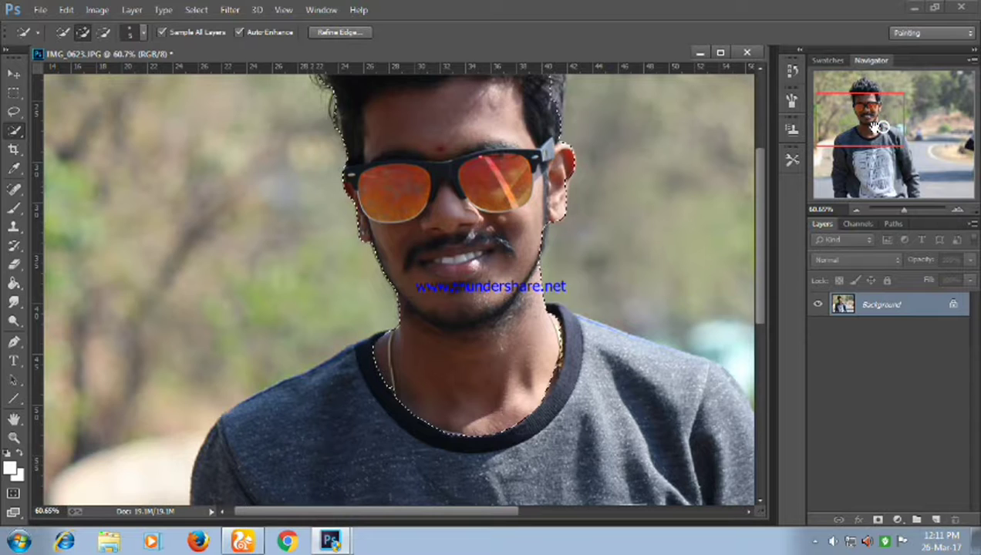
left_click_drag(873, 124, 891, 102)
left_click_drag(389, 218, 410, 264)
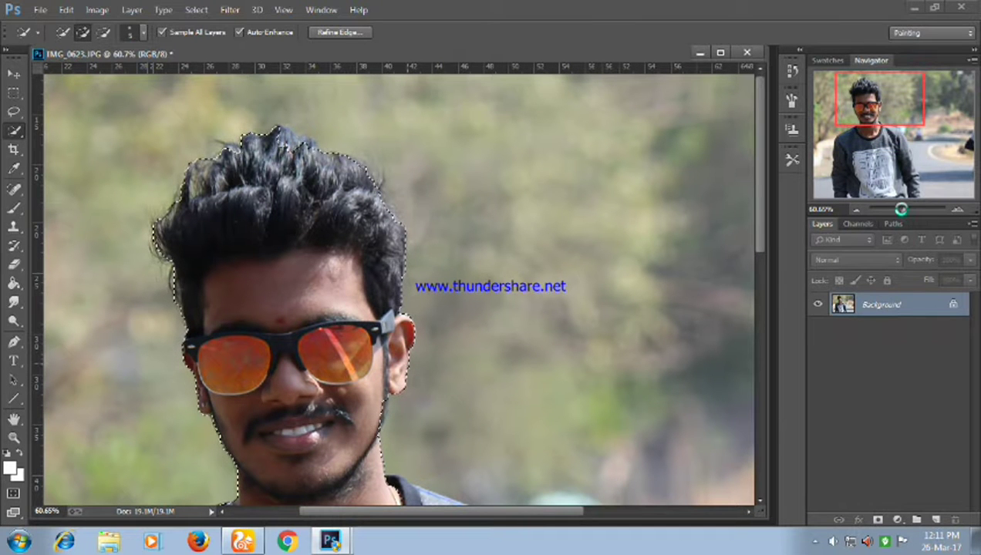
left_click_drag(902, 211, 898, 210)
left_click(230, 9)
mouse_move(237, 183)
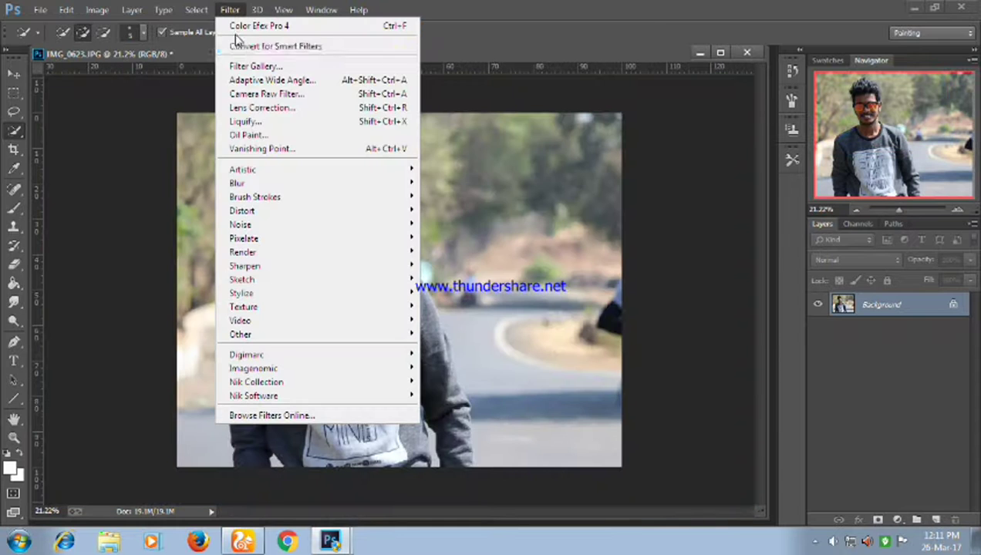
Apply a Camera Raw Filter to the selection: Exposure +1.55, Contrast -4, Highlights -18.
left_click(279, 99)
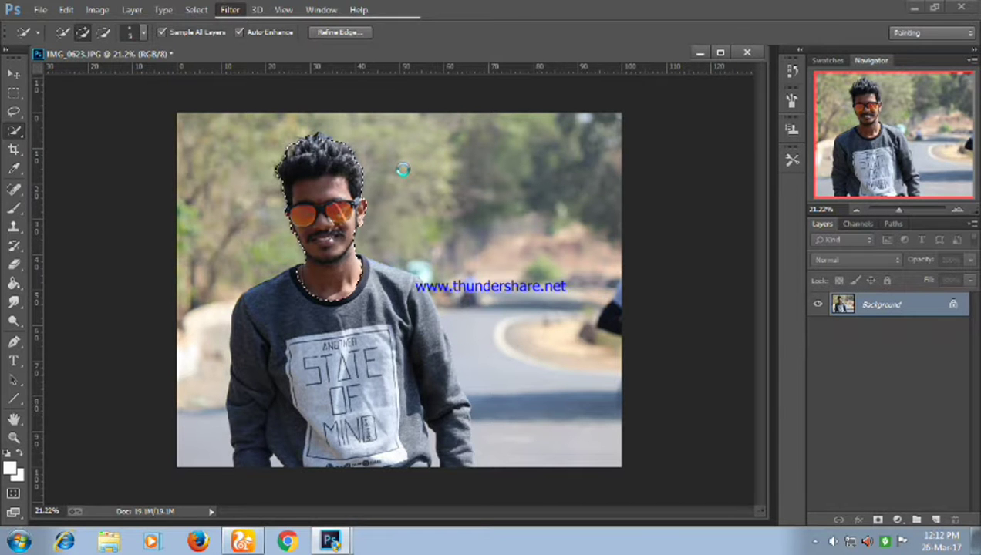
key("ctrl+shift+a")
left_click_drag(759, 298, 790, 298)
left_click(758, 319)
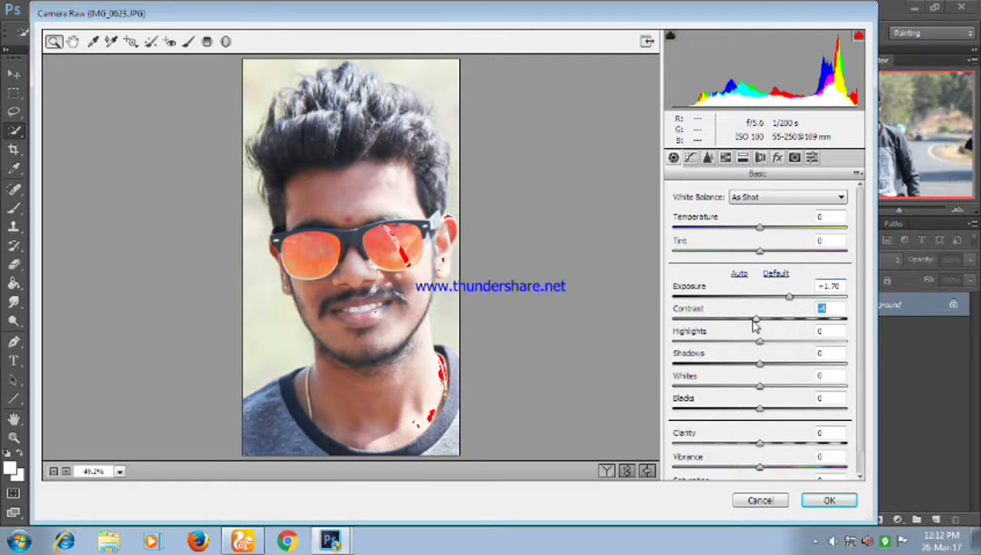
left_click_drag(760, 343, 746, 347)
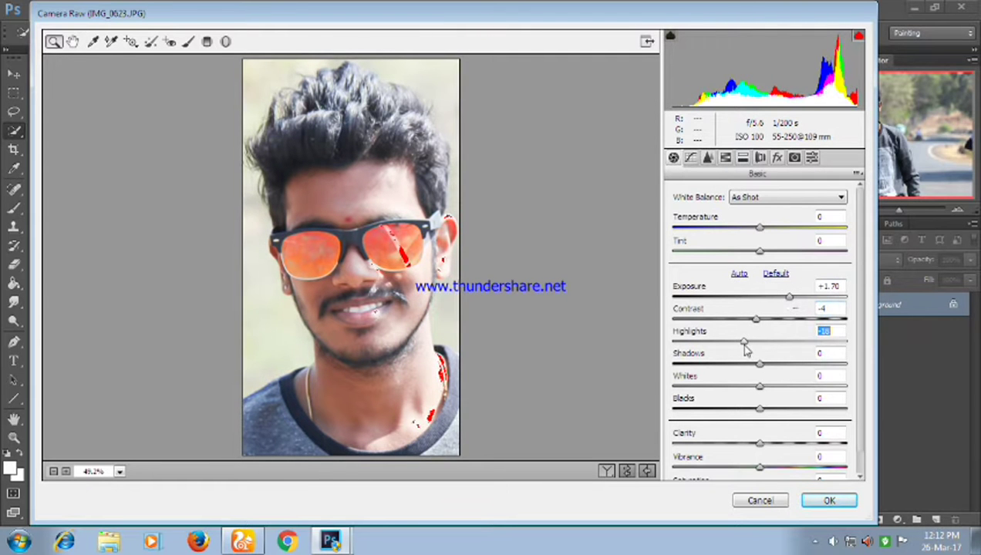
left_click_drag(789, 298, 785, 298)
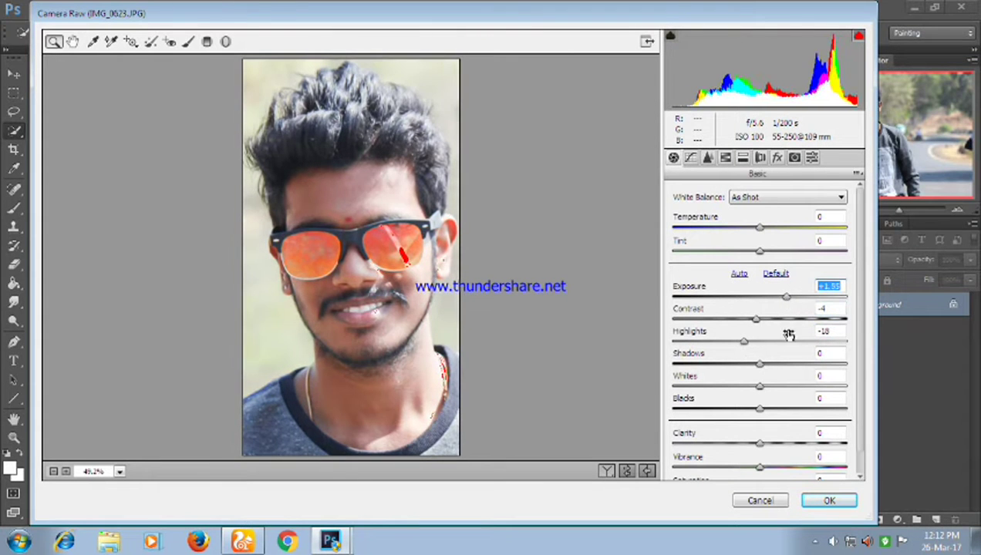
left_click(811, 499)
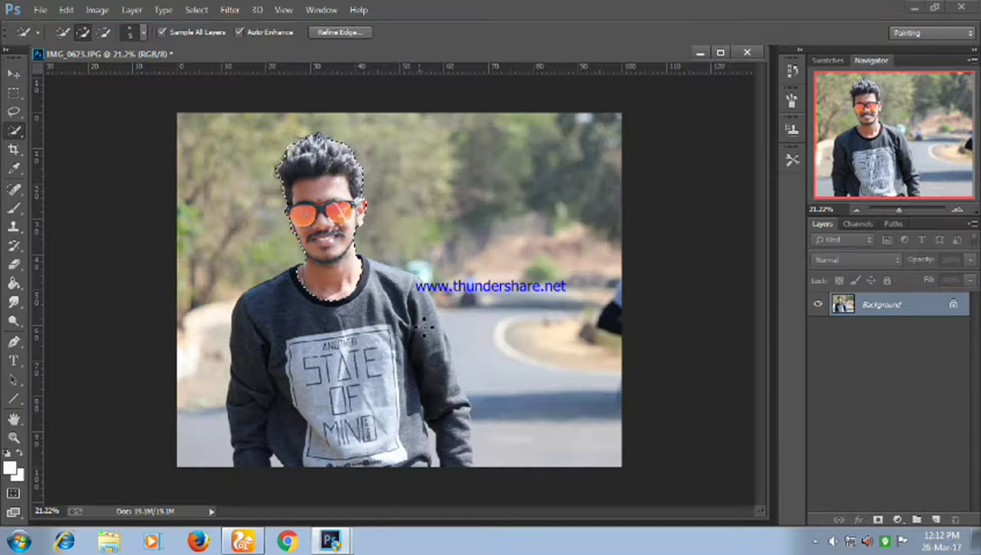
right_click(323, 214)
Deselect, choose the Smudge tool at 20% strength, and zoom to 100% on the face.
left_click(347, 222)
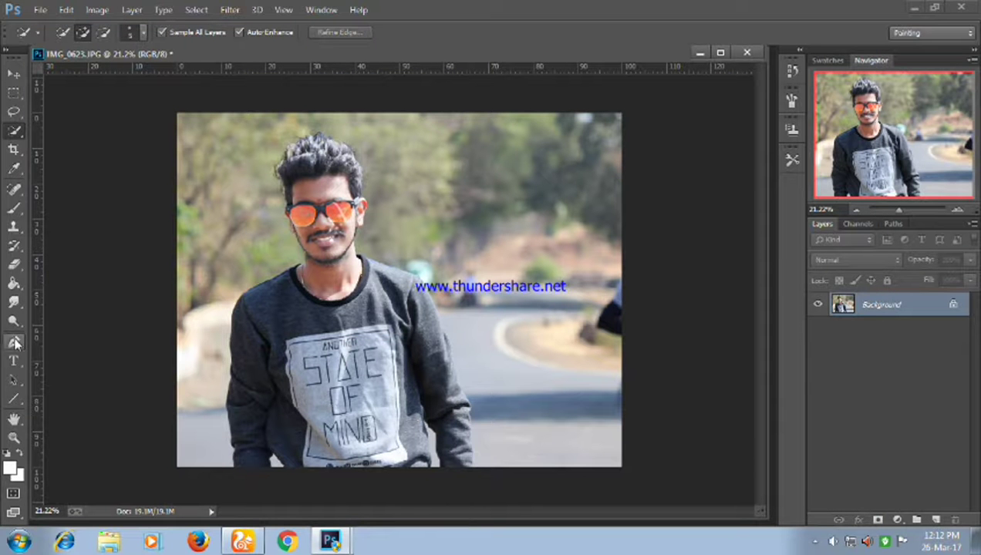
left_click(14, 302)
left_click(73, 32)
key("Return")
left_click(906, 210)
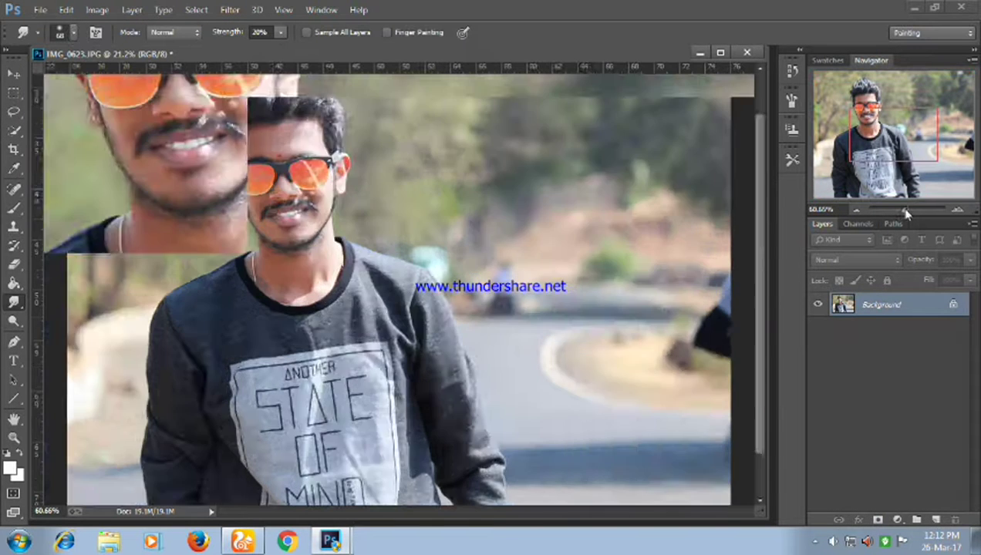
left_click_drag(895, 135, 862, 119)
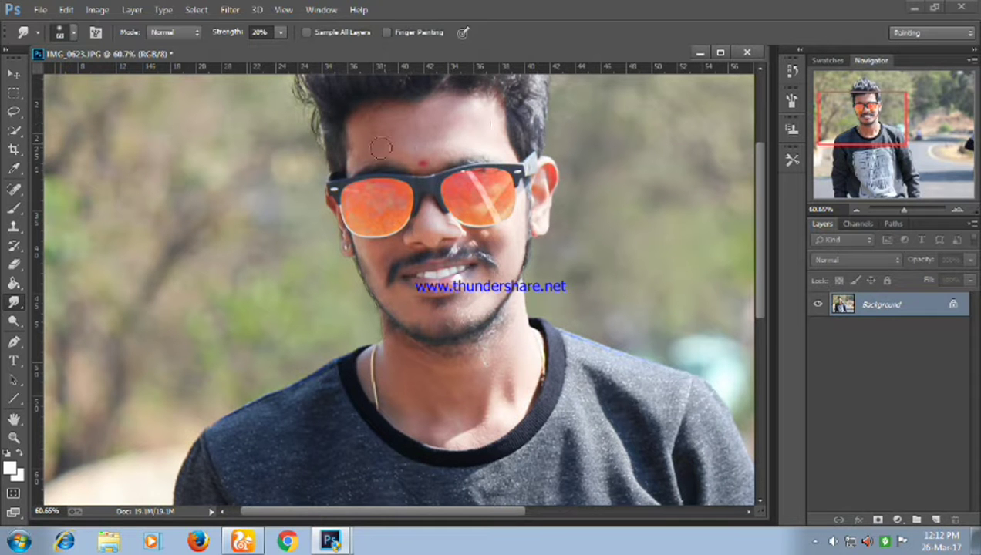
left_click_drag(902, 209, 906, 209)
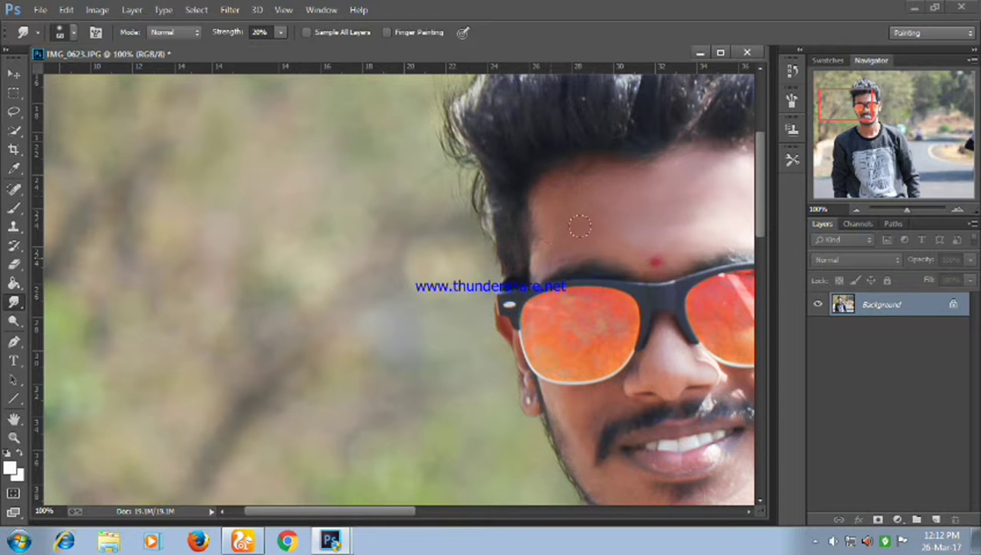
left_click_drag(852, 111, 866, 112)
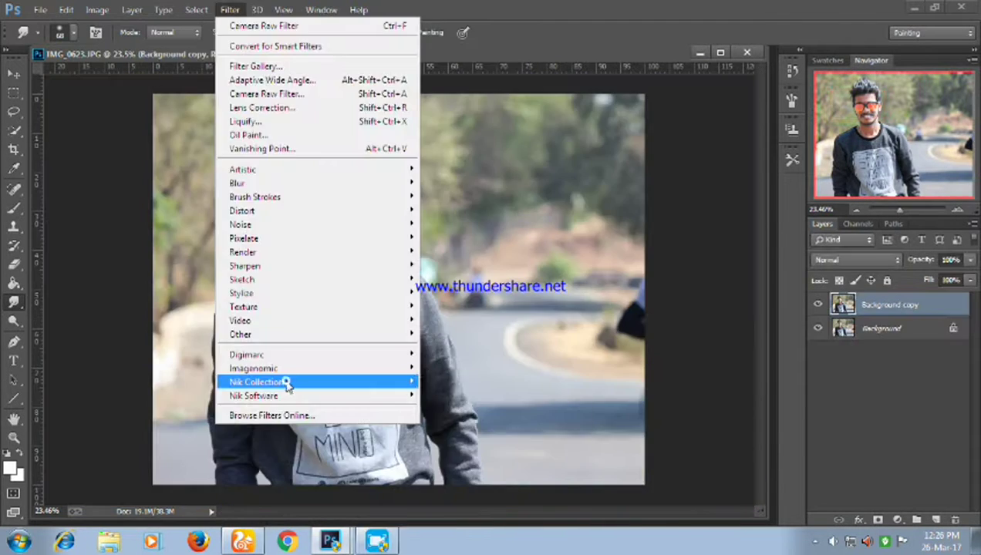
In Color Efex Pro 4, apply Dark Contrasts and stack an Indian Summer filter above it.
left_click(449, 399)
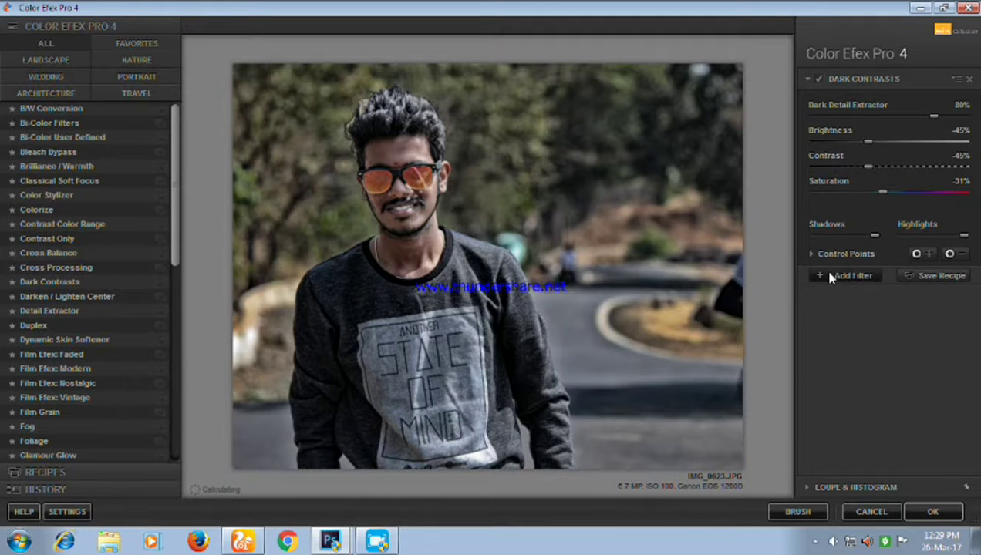
left_click(831, 278)
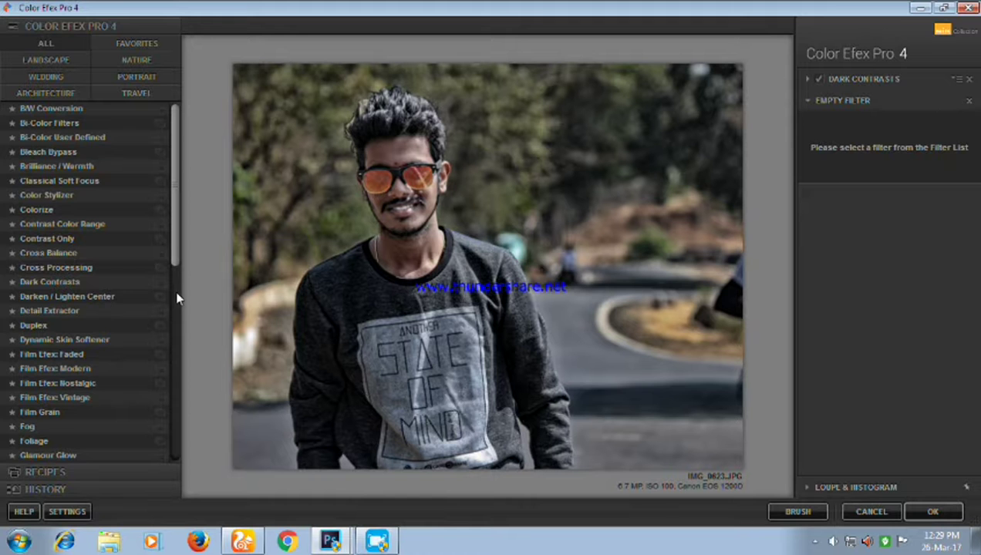
scroll(176, 377, "down", 5)
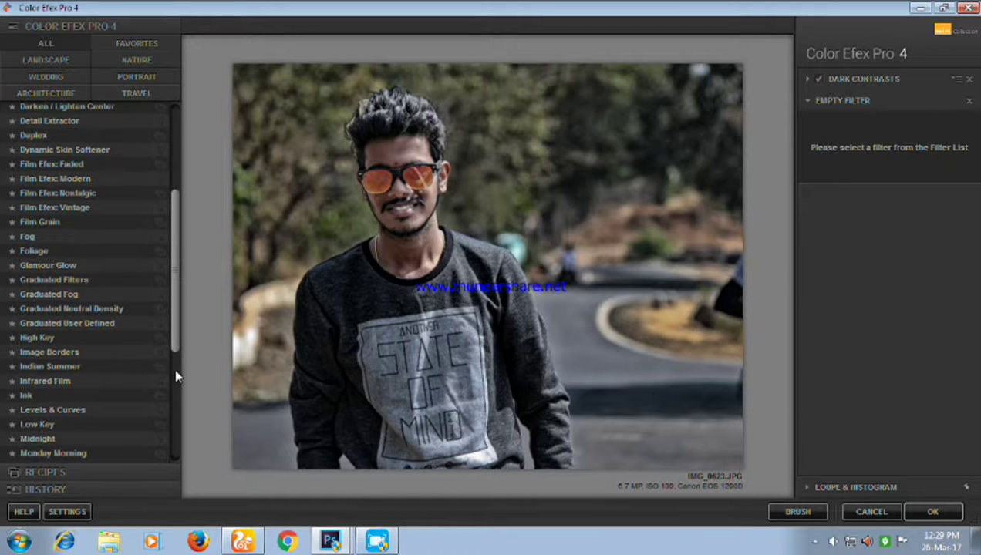
left_click(65, 368)
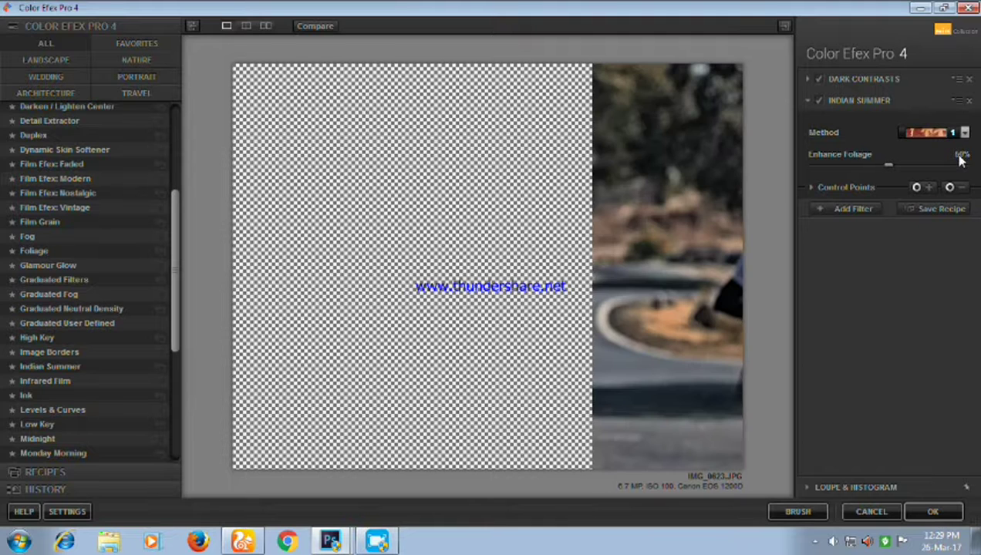
Set Indian Summer to method 2 and add a Foliage filter to the stack.
left_click(963, 132)
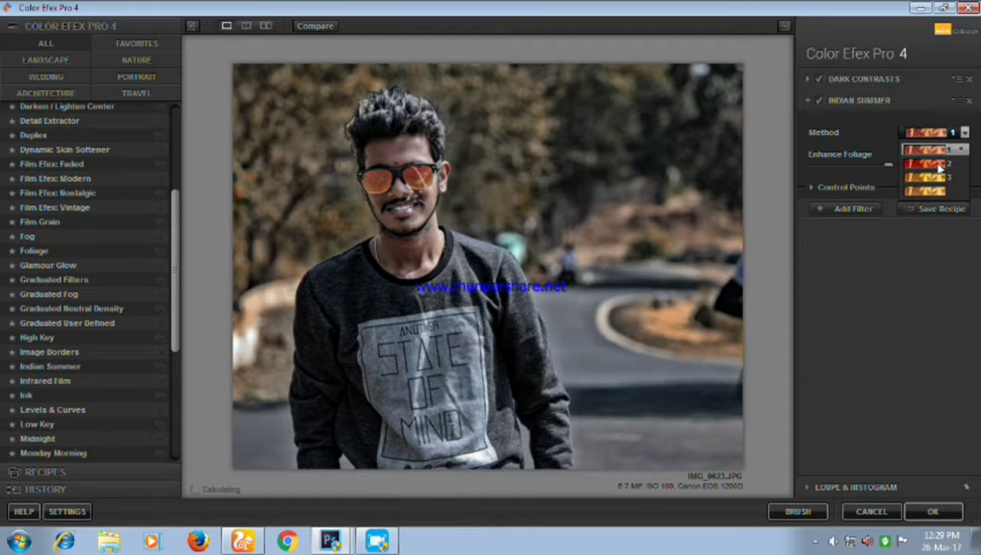
left_click(939, 165)
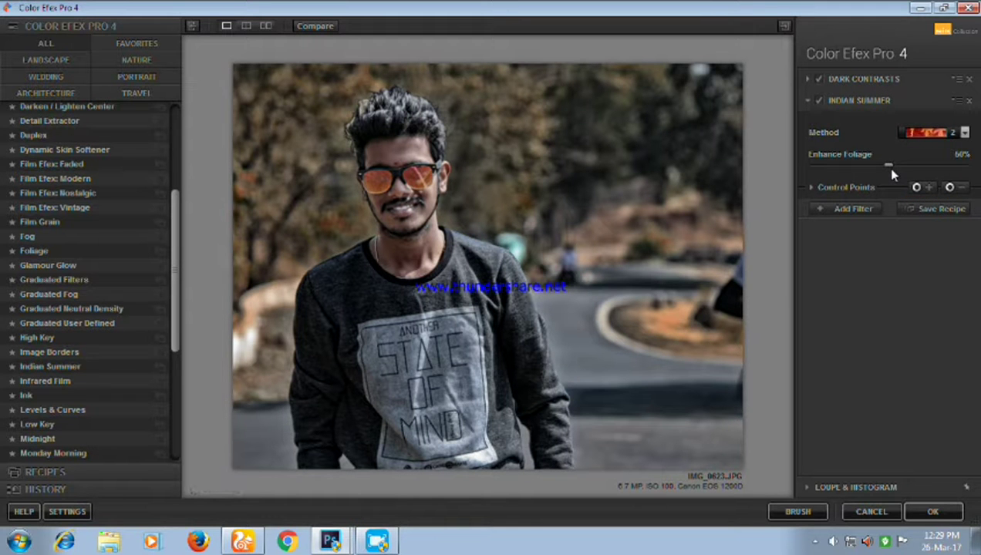
left_click(846, 209)
left_click(846, 210)
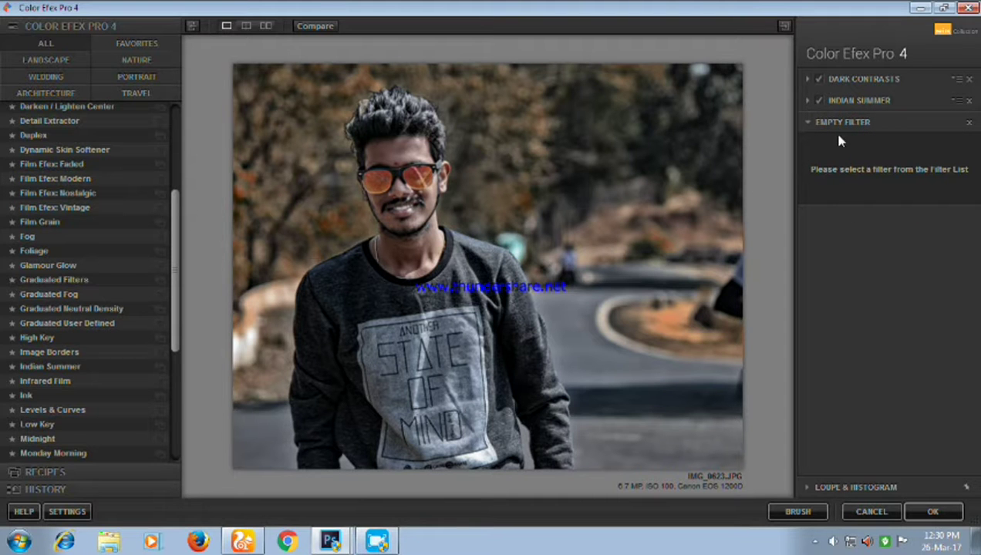
left_click(40, 253)
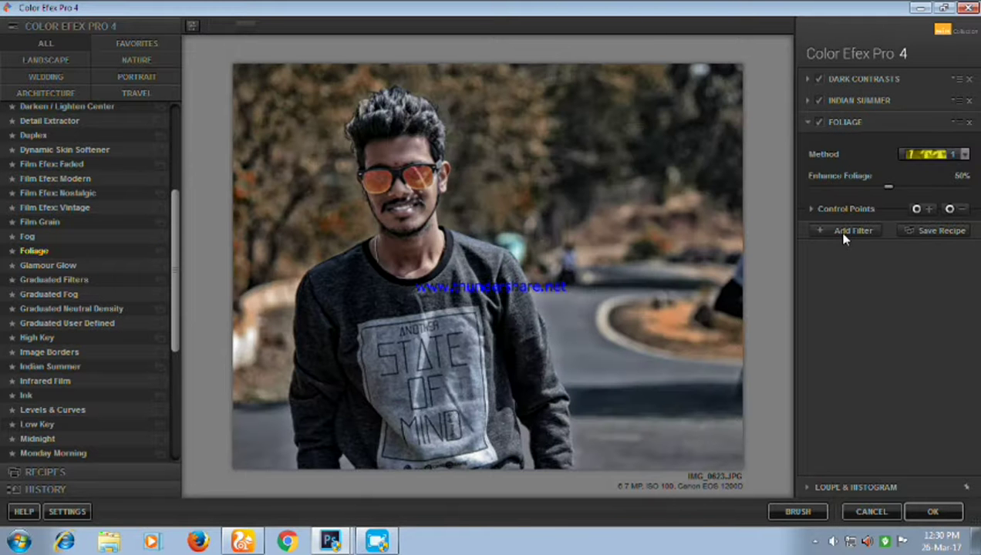
Add a Photo Stylizer filter and apply the Color Efex stack to the image.
left_click(843, 234)
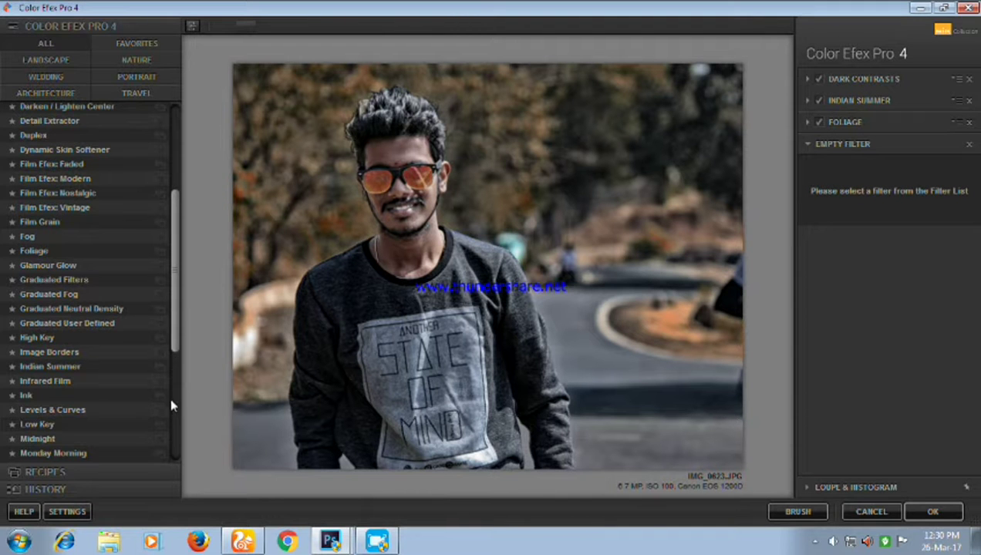
scroll(171, 403, "down", 2)
scroll(62, 428, "down", 1)
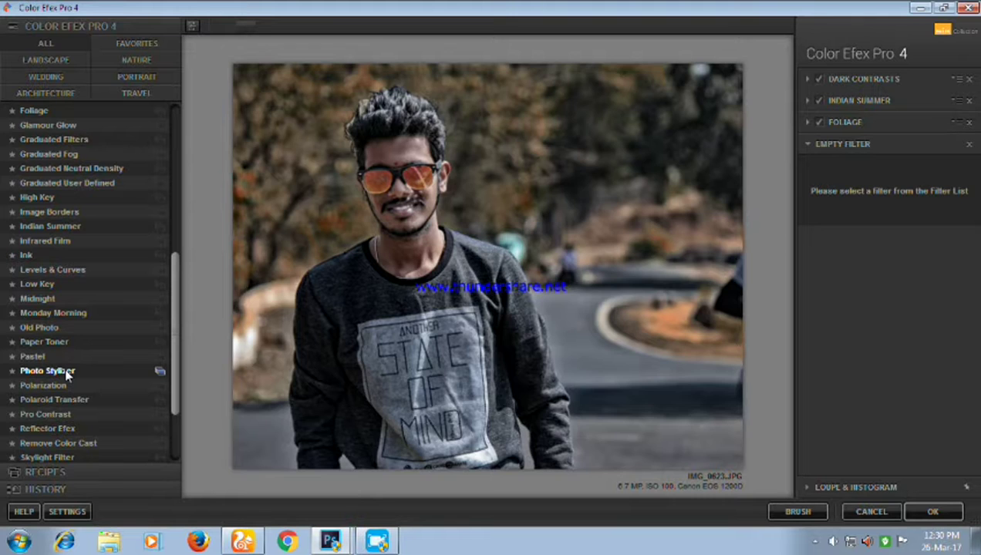
left_click(66, 373)
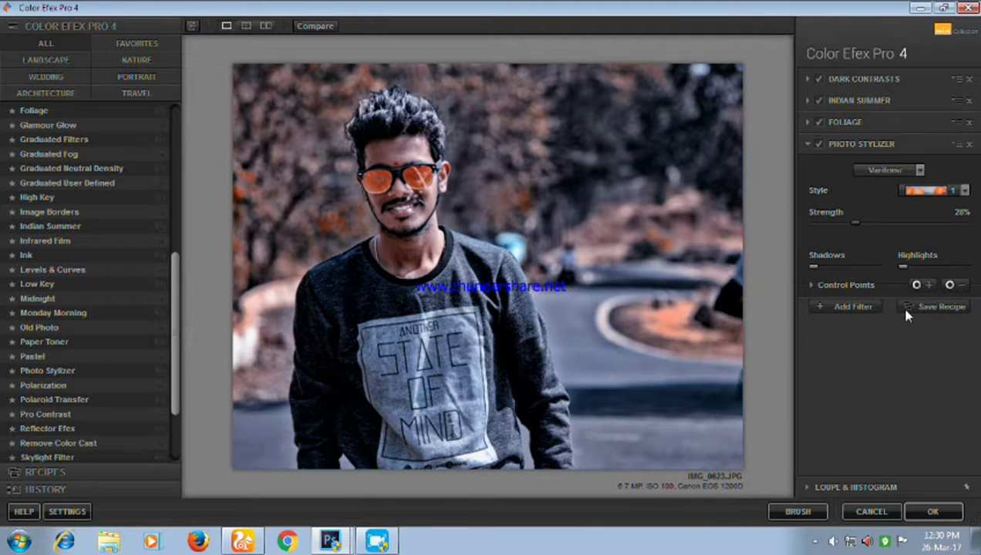
left_click(931, 512)
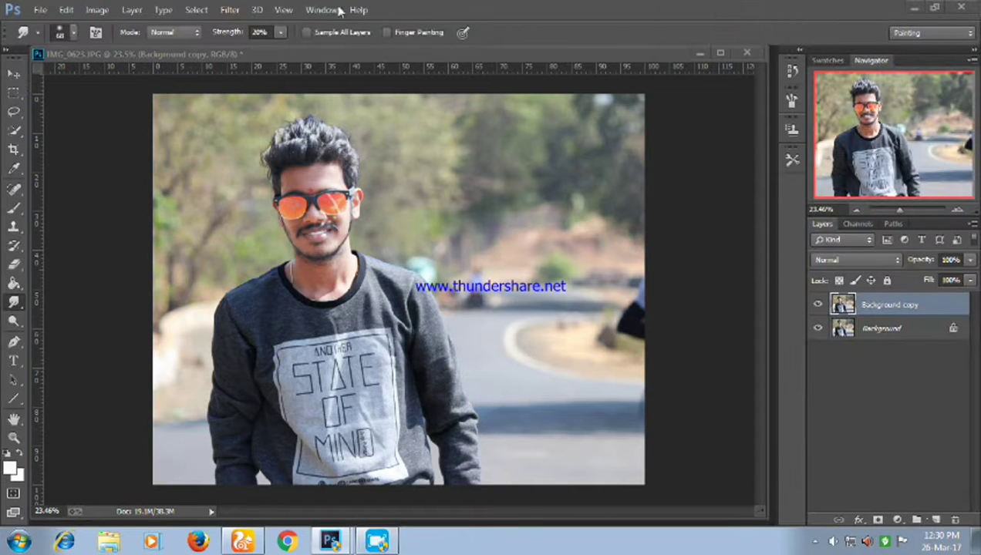
Check the teal-orange grade rendered onto the Background copy layer.
left_click(230, 9)
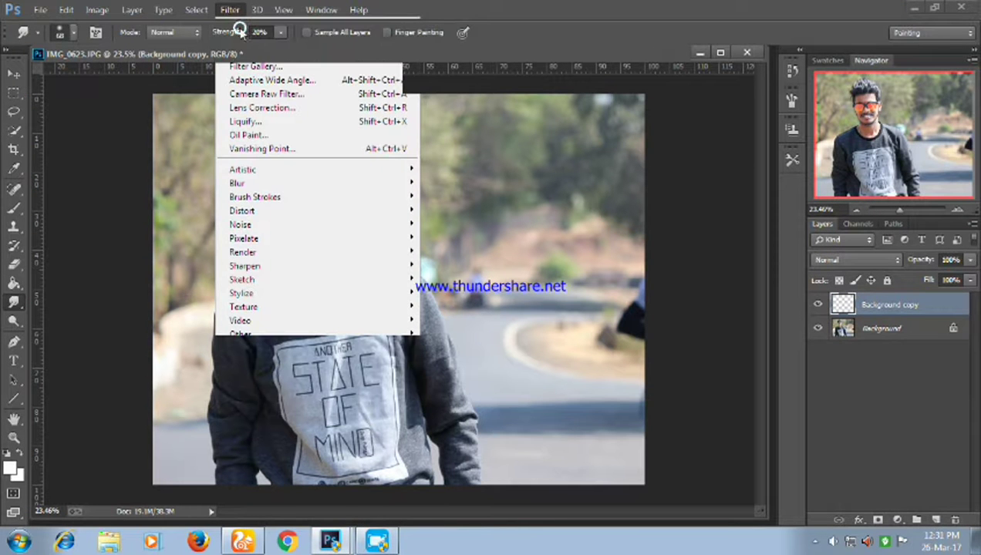
left_click(240, 29)
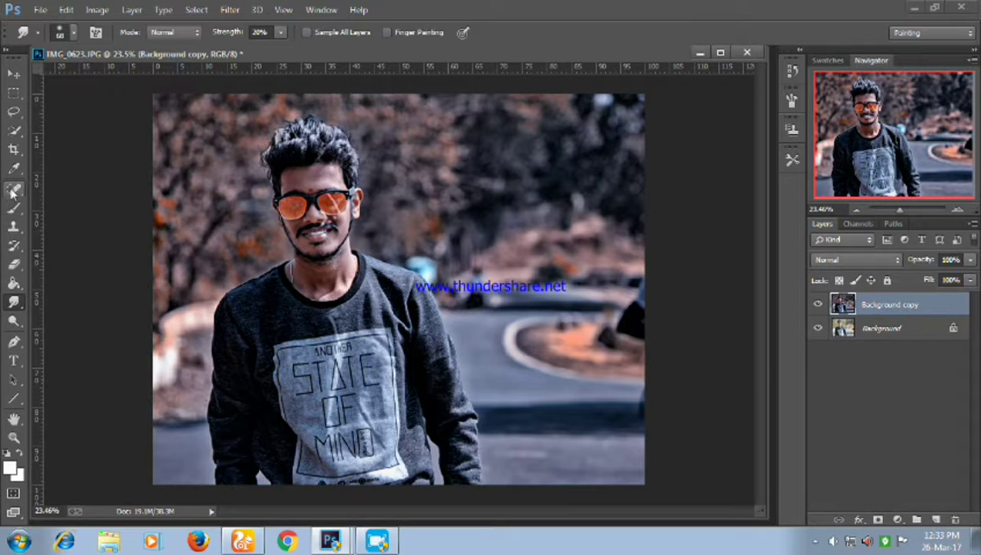
left_click(13, 263)
Erase the grade from the forehead, glasses, cheeks, jaw, chin and neck on the top layer.
left_click_drag(899, 209, 904, 209)
left_click_drag(869, 165, 873, 118)
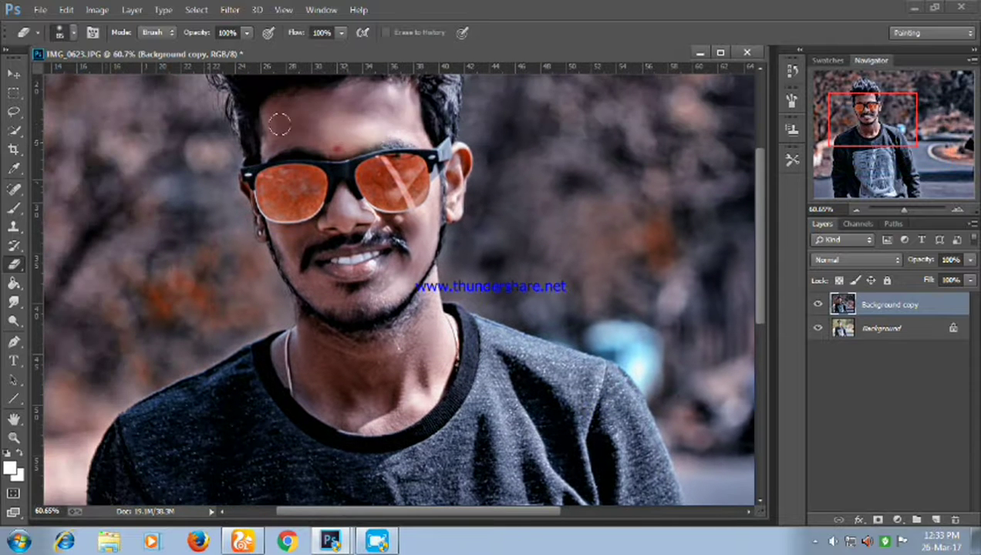
left_click_drag(307, 137, 448, 192)
mouse_move(447, 158)
left_mouse_down()
mouse_move(446, 202)
mouse_move(390, 274)
mouse_move(351, 300)
mouse_move(280, 233)
mouse_move(366, 204)
mouse_move(354, 243)
mouse_move(307, 229)
mouse_move(300, 177)
mouse_move(255, 193)
mouse_move(263, 219)
left_mouse_up()
mouse_move(376, 173)
left_mouse_down()
mouse_move(324, 357)
mouse_move(316, 289)
mouse_move(304, 302)
mouse_move(420, 278)
mouse_move(377, 394)
mouse_move(280, 340)
mouse_move(271, 351)
mouse_move(377, 400)
mouse_move(408, 386)
mouse_move(433, 339)
mouse_move(387, 306)
mouse_move(371, 244)
left_mouse_up()
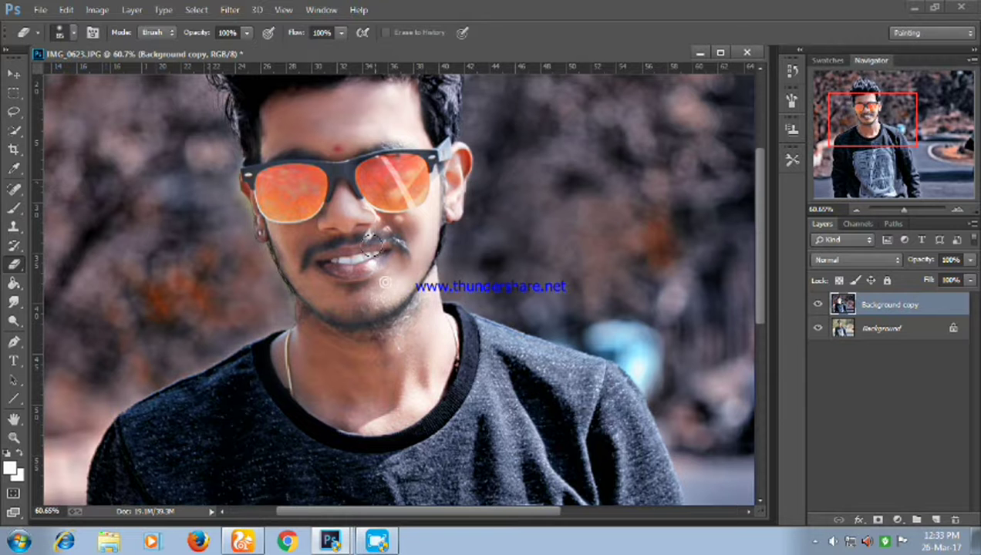
left_click_drag(904, 210, 897, 211)
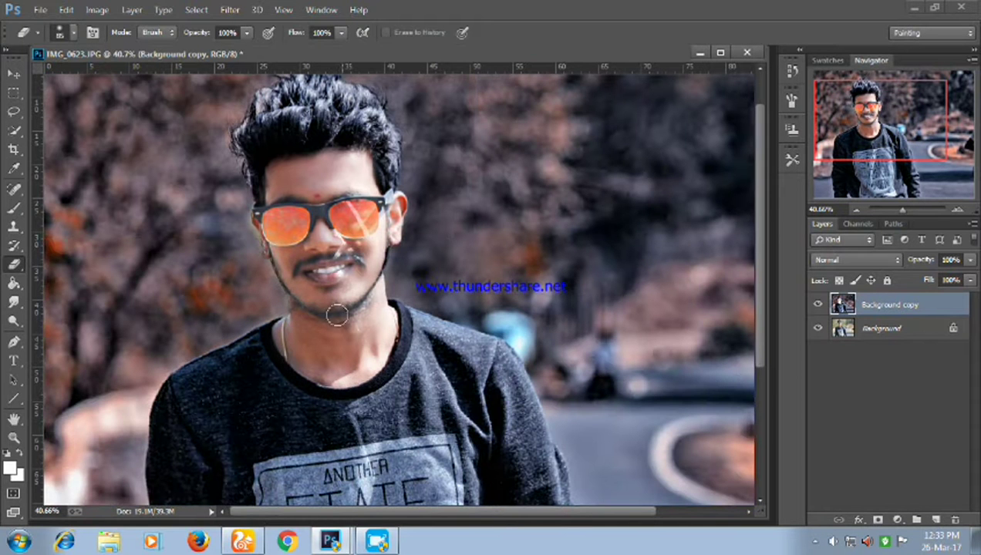
left_click_drag(902, 209, 899, 210)
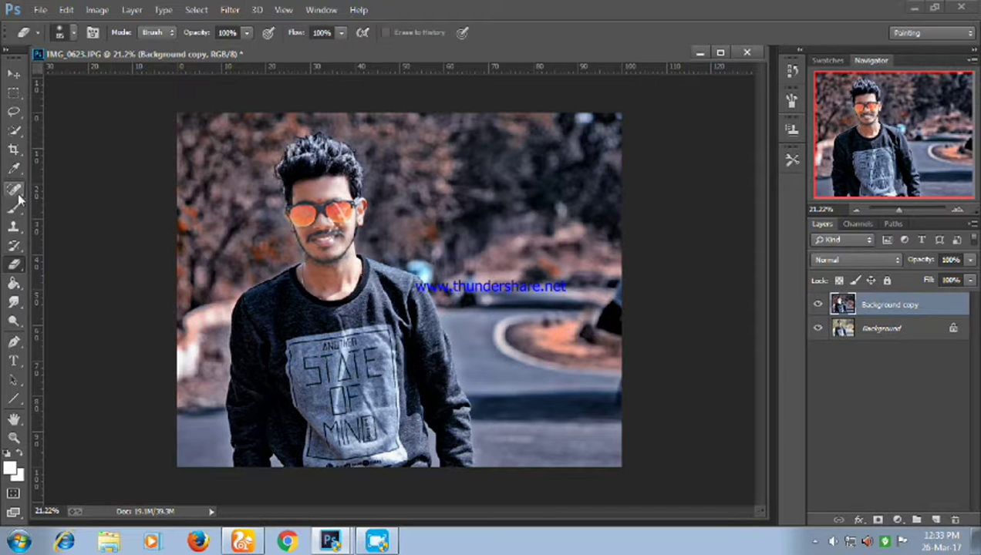
Merge the top layer down into Background and duplicate Background as a new copy.
left_click(14, 206)
right_click(906, 304)
left_click(621, 439)
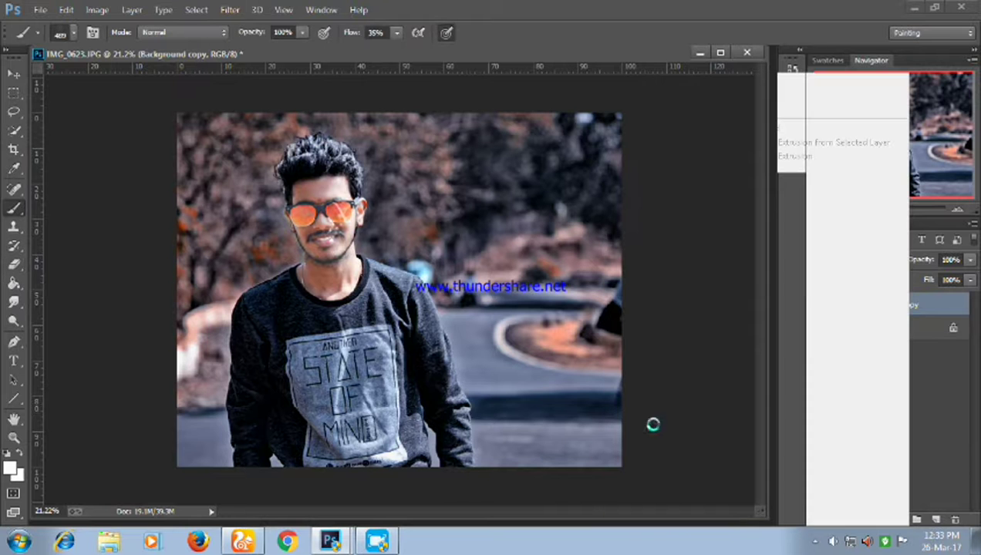
right_click(869, 309)
left_click(872, 341)
key("Return")
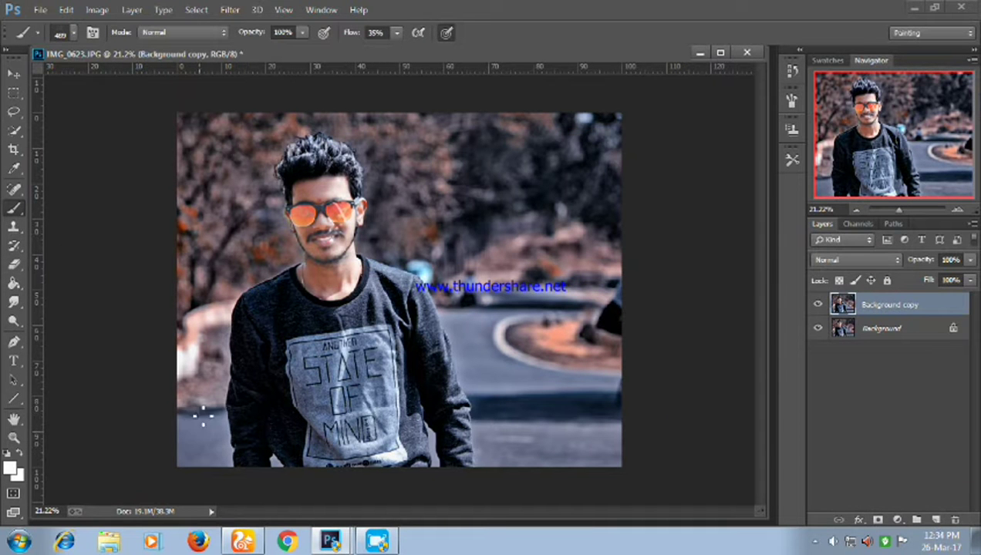
Quick-select the lower-left background strip and the background around the head.
key("w")
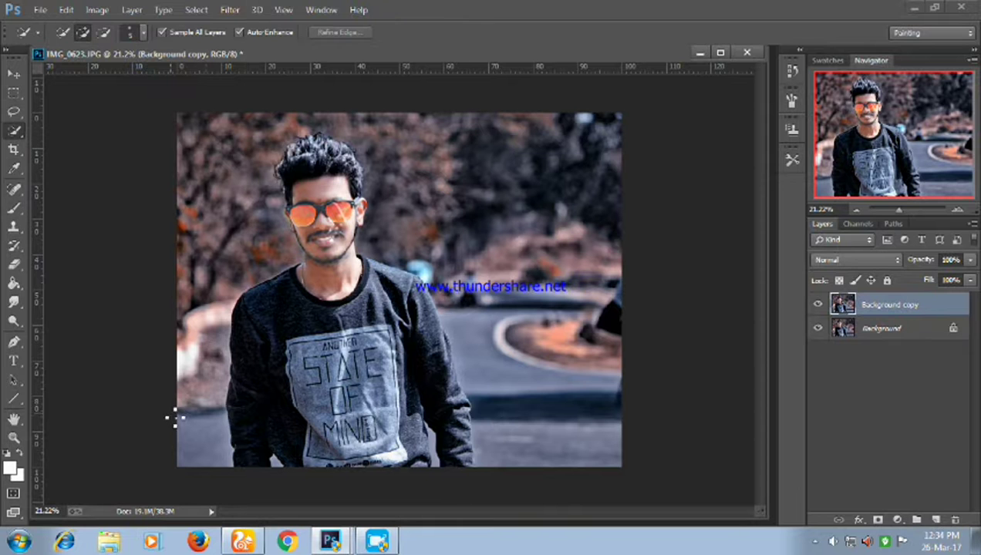
left_click_drag(215, 399, 215, 319)
mouse_move(221, 215)
left_mouse_down()
mouse_move(235, 160)
mouse_move(309, 131)
left_mouse_up()
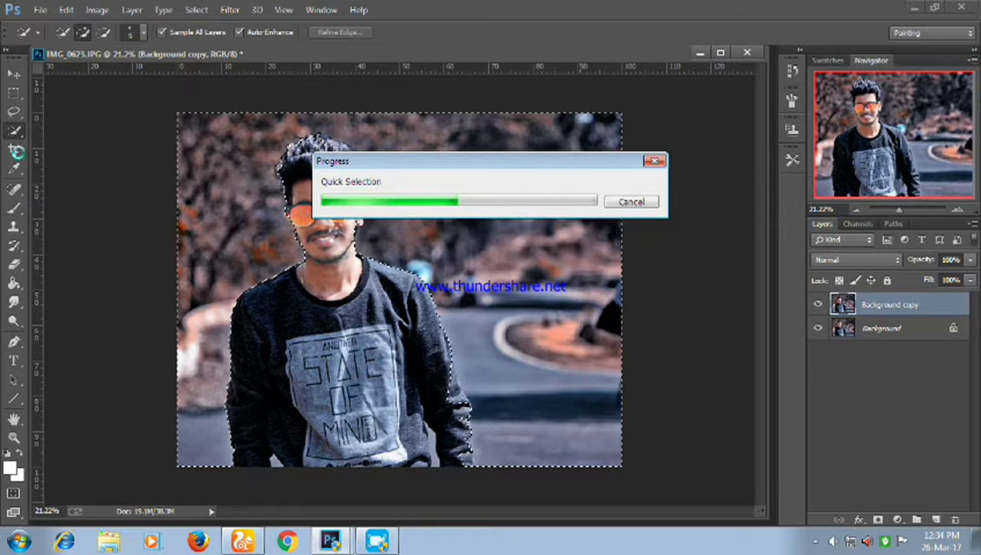
left_click(103, 33)
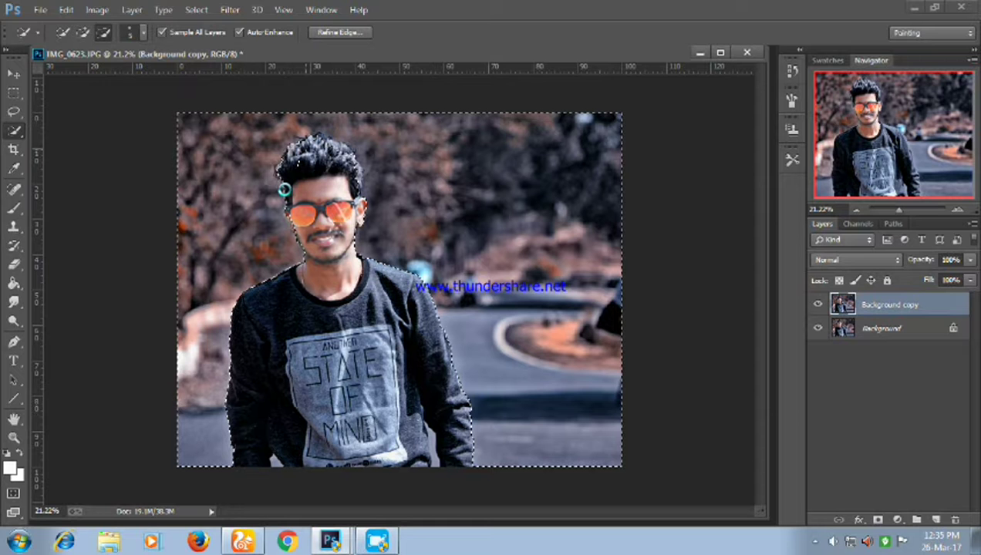
left_click(339, 193)
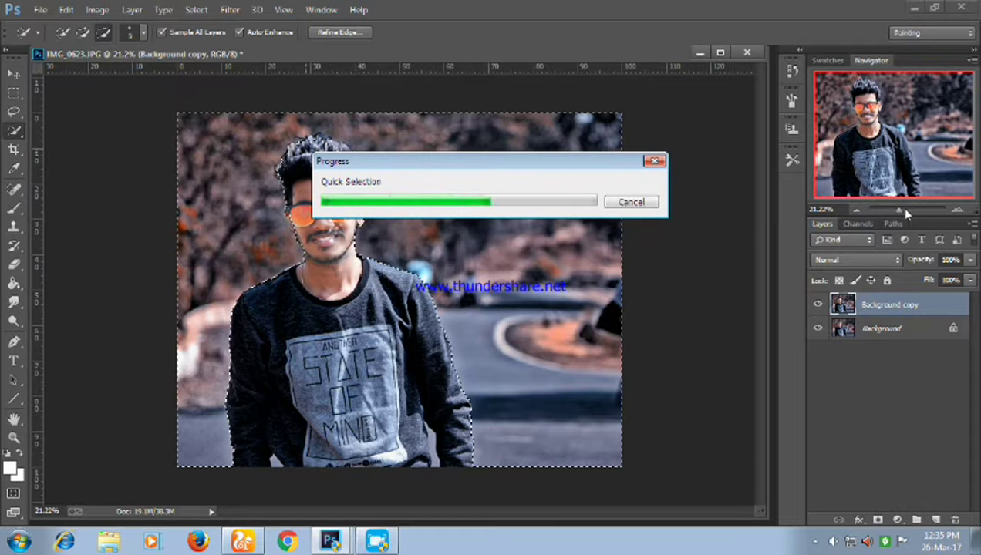
Refine the selection edge along the neck, jaw, left cheek and left lens.
left_click_drag(899, 210, 907, 211)
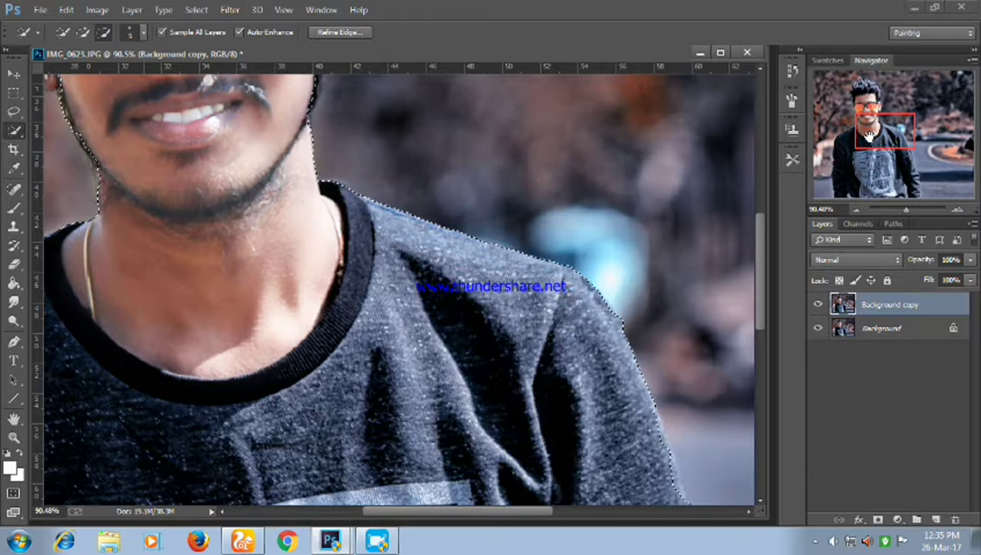
left_click_drag(867, 136, 849, 124)
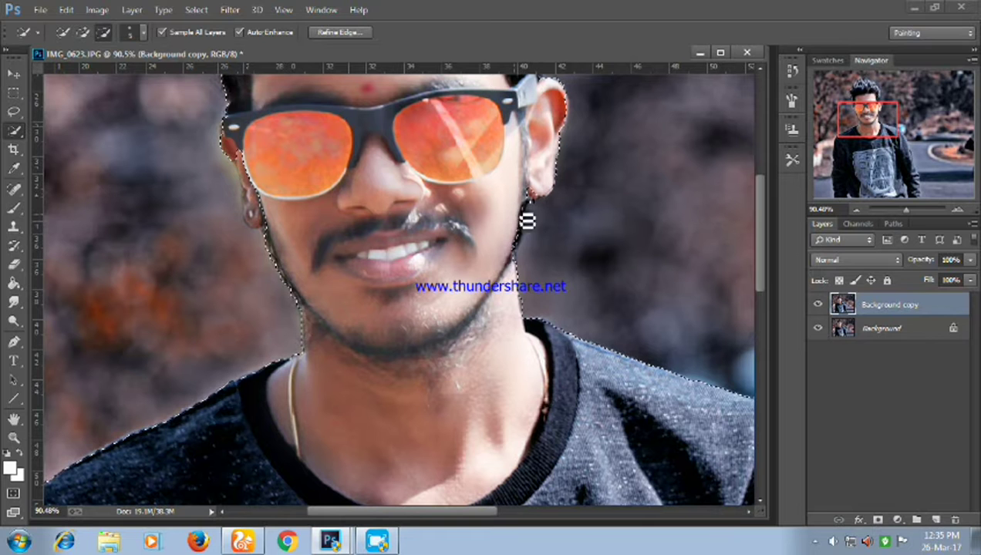
left_click(519, 246)
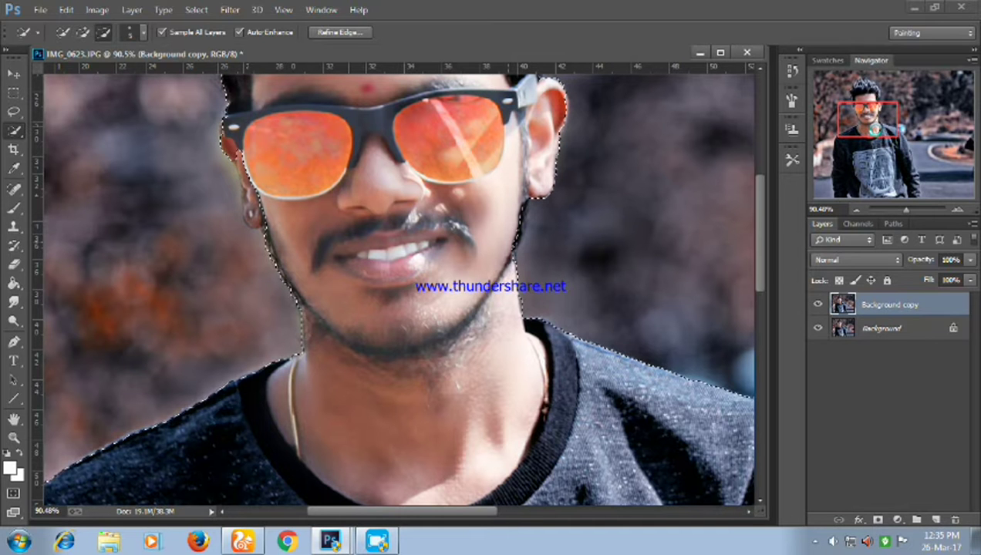
left_click(321, 212)
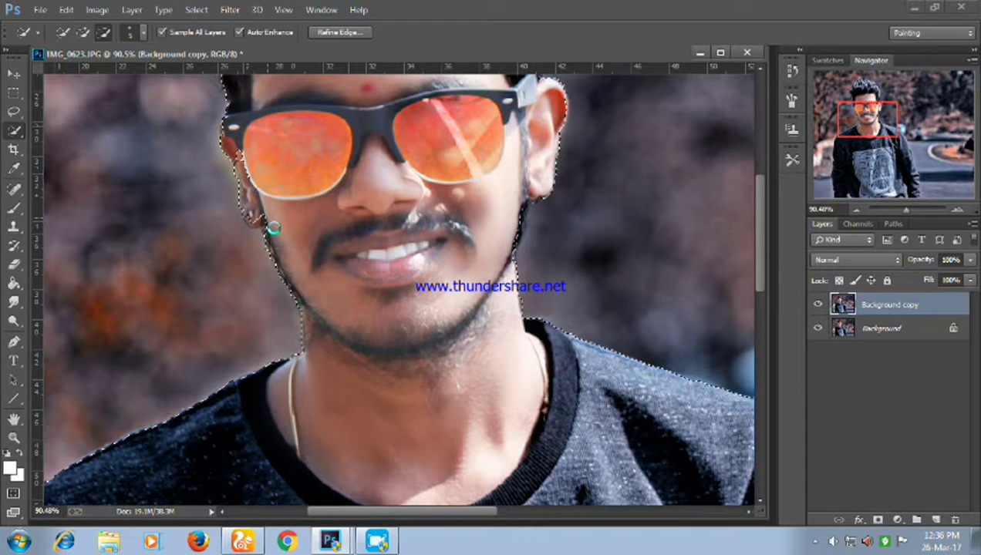
left_click(273, 228)
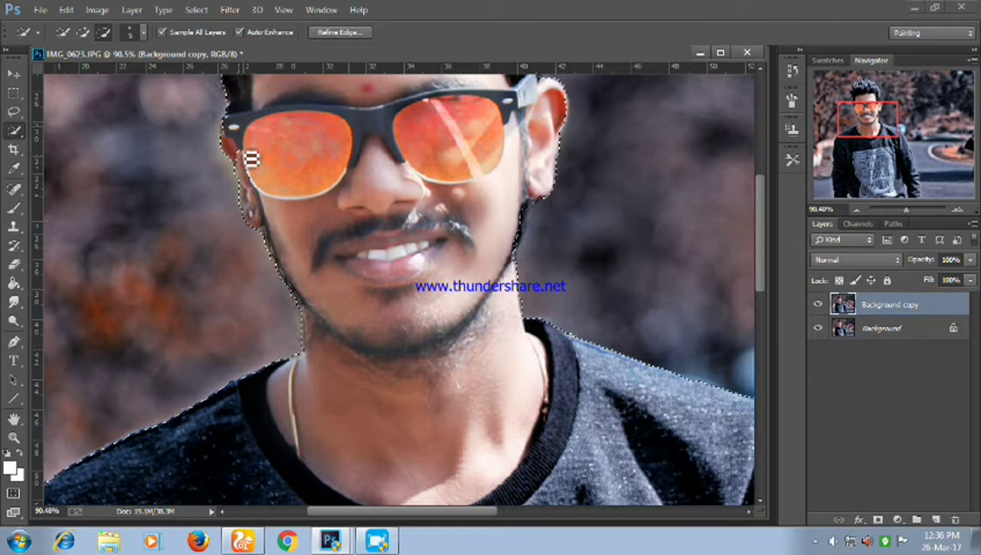
left_click(345, 187)
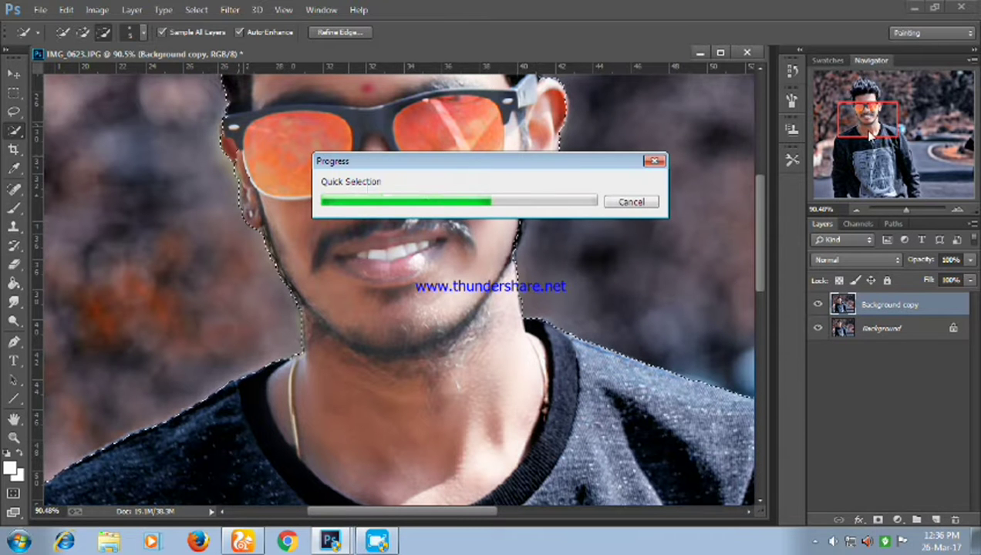
Fix the selection at the glasses' arm and extend it along the top-right hair.
left_click_drag(866, 129, 862, 123)
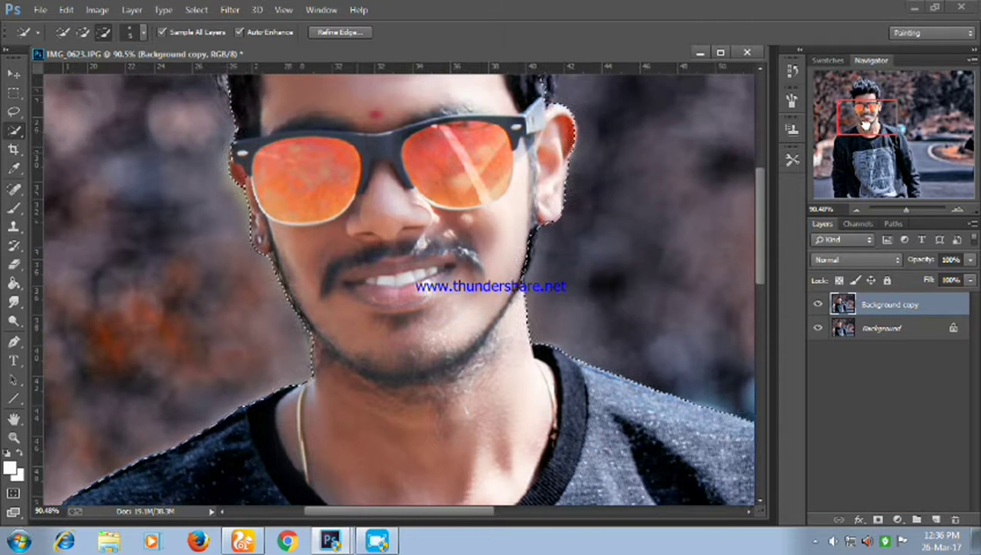
left_click(279, 227)
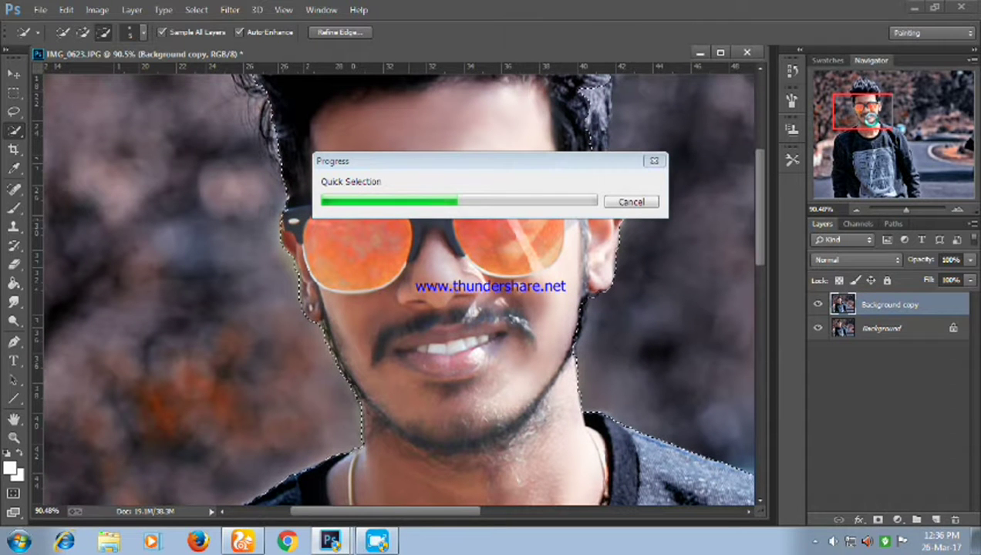
left_click_drag(866, 117, 866, 114)
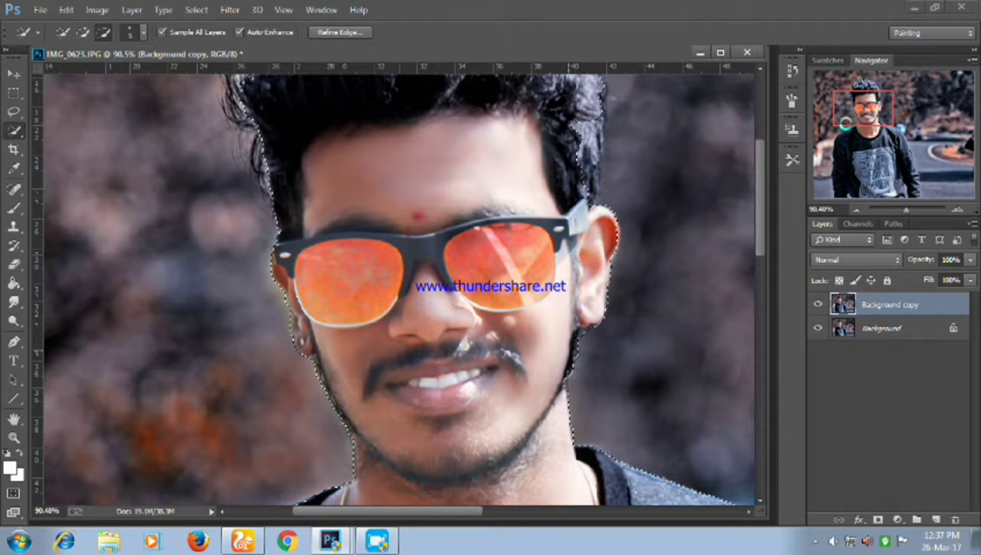
left_click_drag(833, 91, 853, 103)
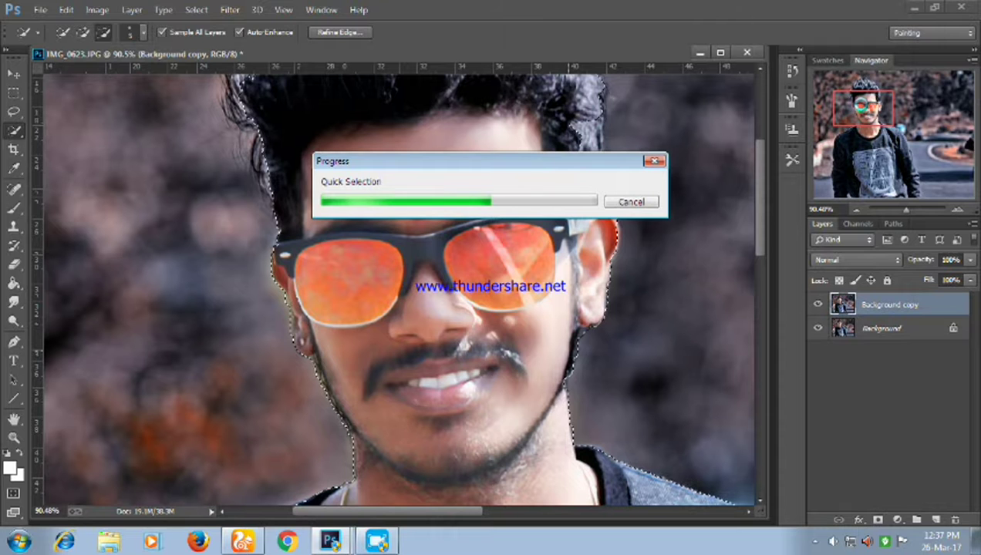
left_click_drag(854, 103, 847, 101)
left_click_drag(480, 223, 487, 173)
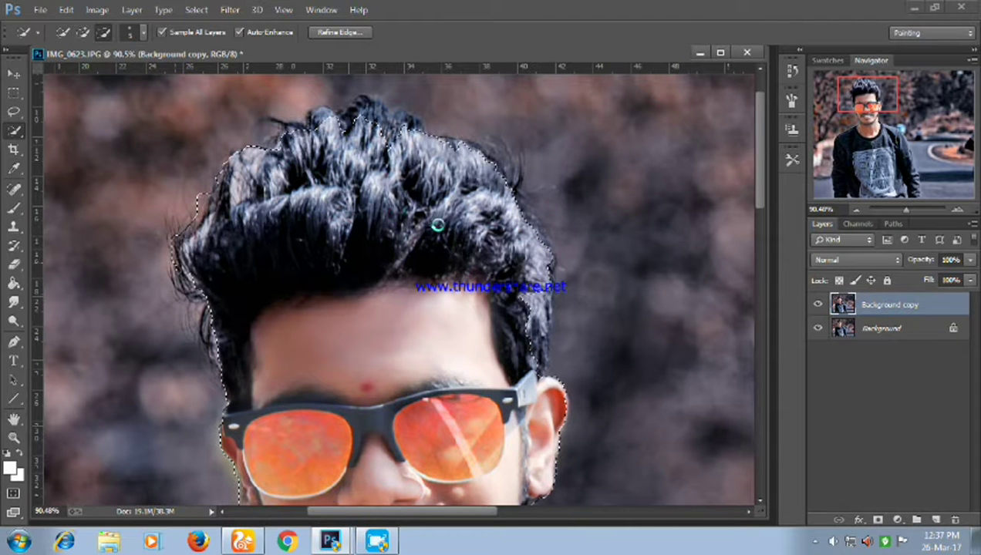
Refine the selection around the hair and extend it down the sweater's shoulders and arms.
left_click_drag(552, 304, 533, 307)
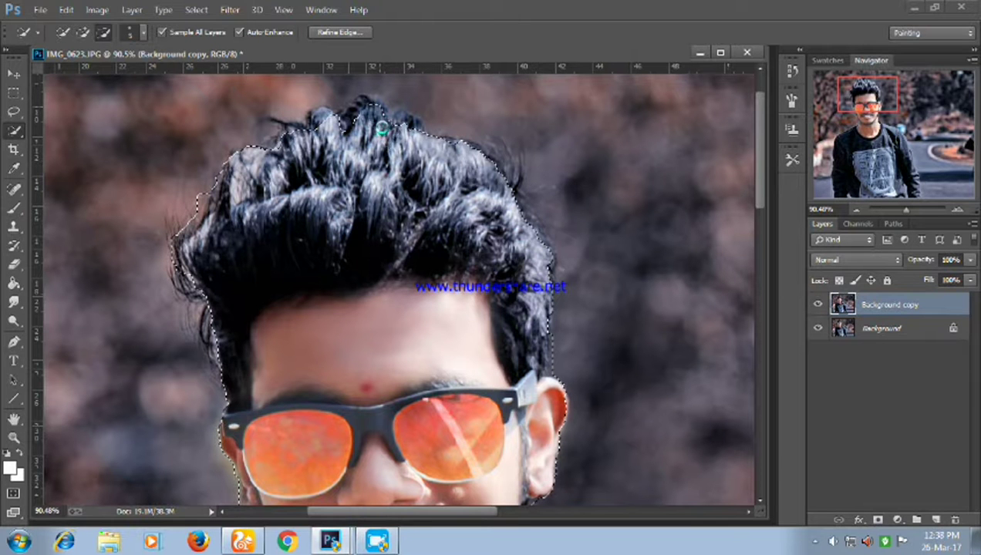
left_click_drag(854, 214, 891, 213)
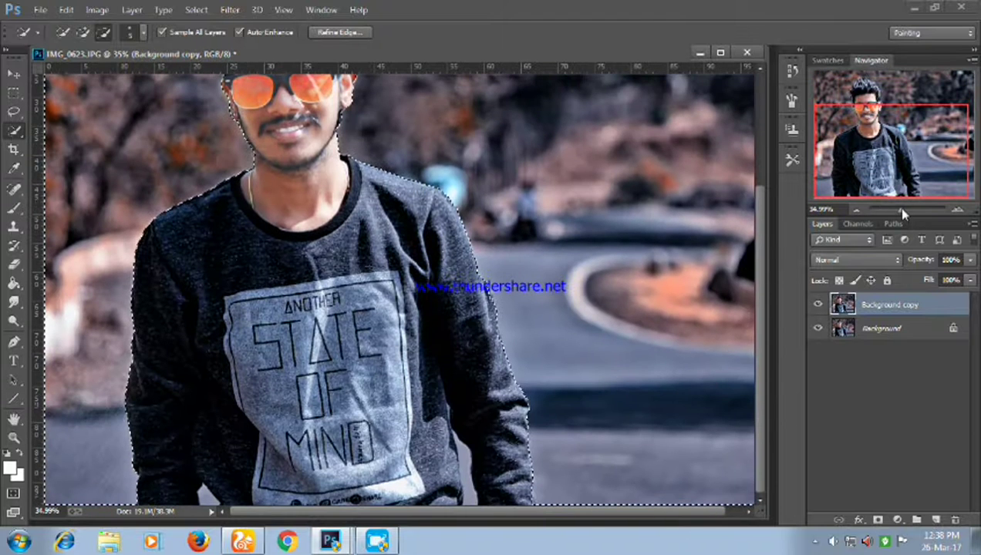
left_click_drag(902, 214, 907, 213)
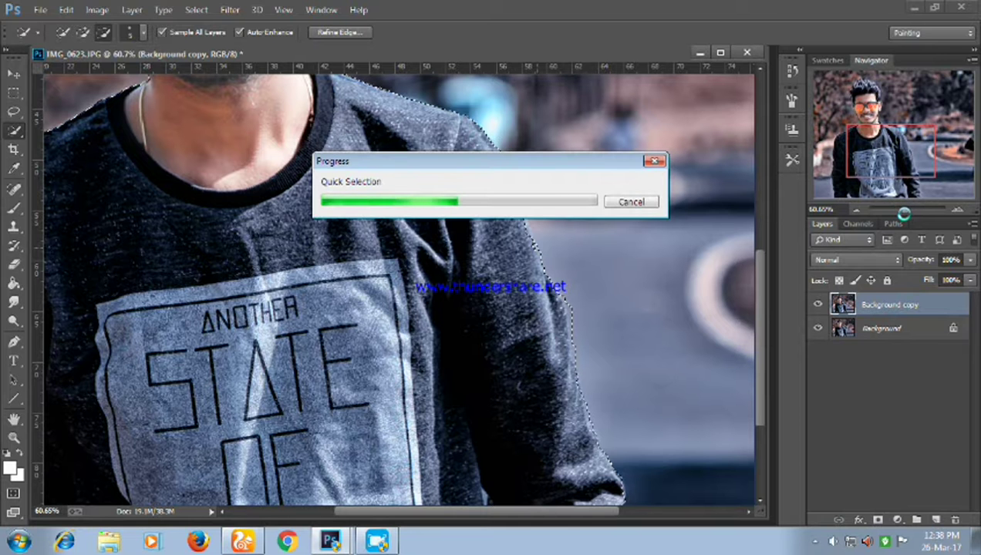
left_click_drag(903, 212, 898, 208)
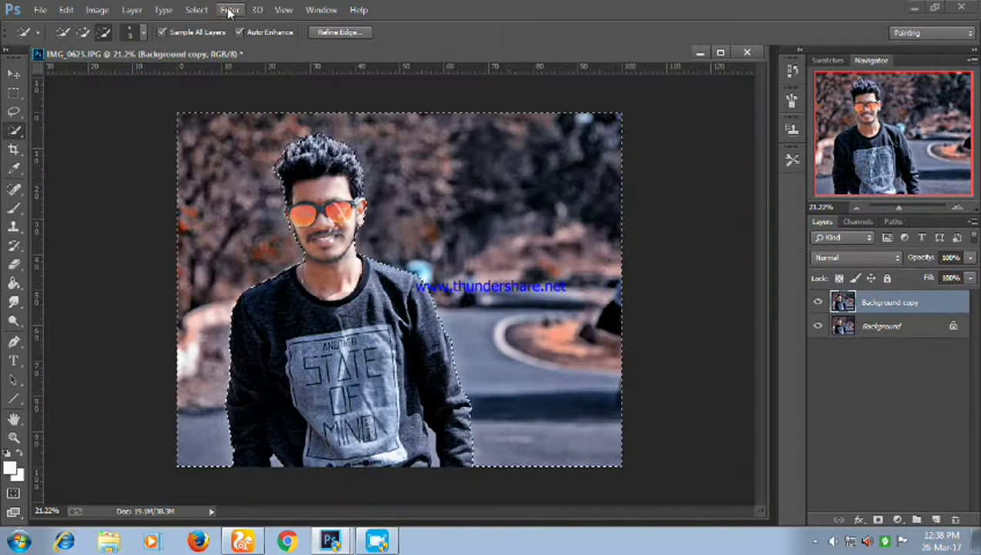
Apply a Gaussian Blur of about 5.7 px radius to the selected background.
left_click(229, 9)
mouse_move(238, 182)
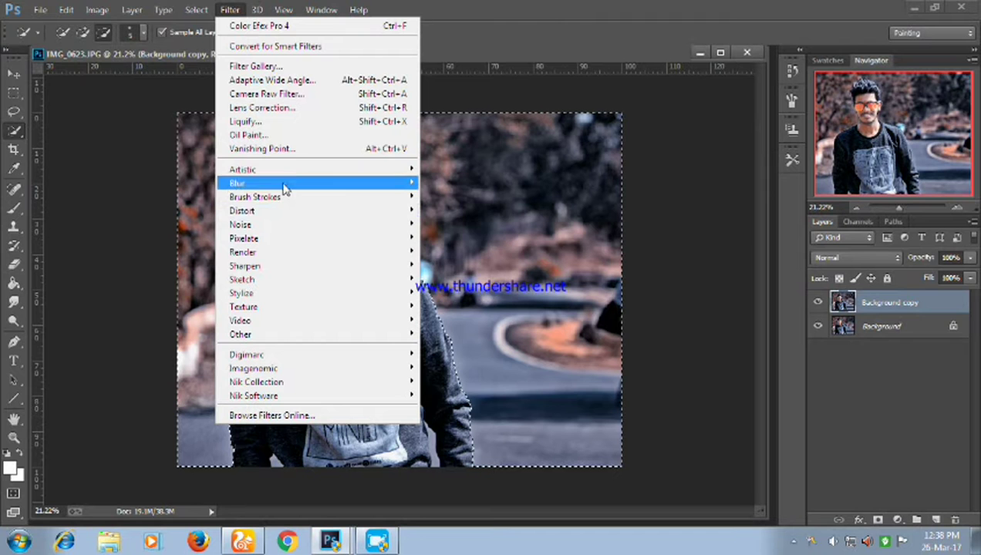
left_click(455, 287)
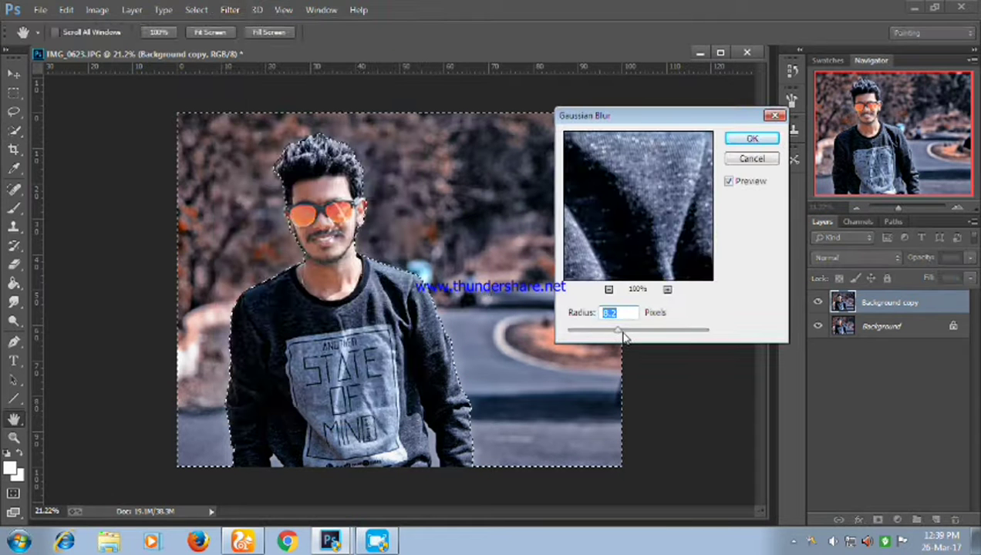
left_click_drag(627, 335, 696, 337)
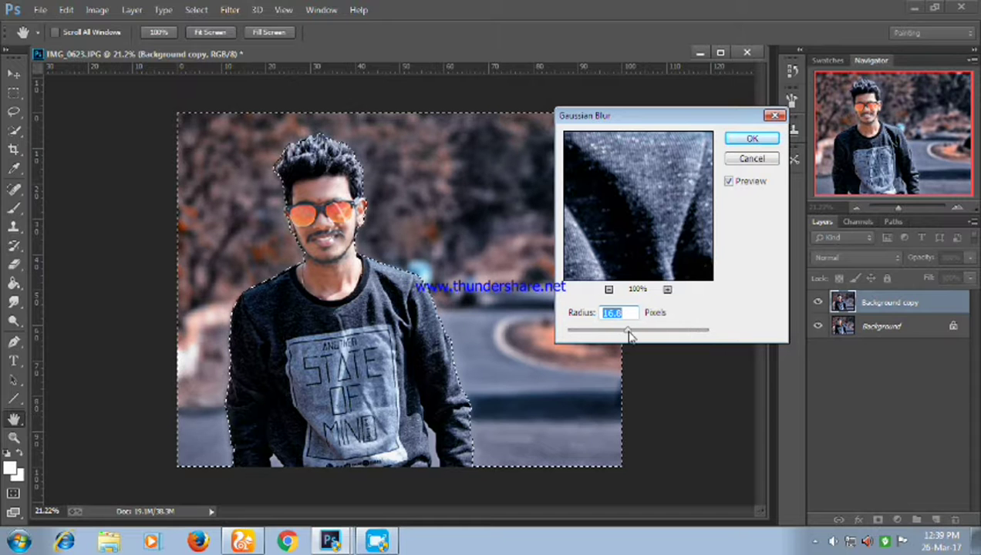
left_click_drag(629, 334, 618, 334)
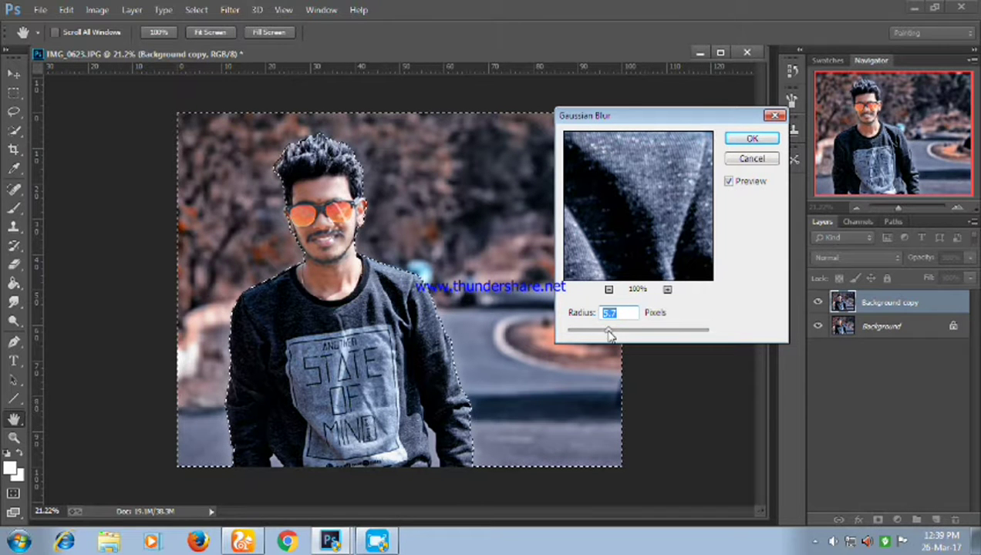
left_click(736, 143)
Deselect the background selection using the canvas context menu.
key("w")
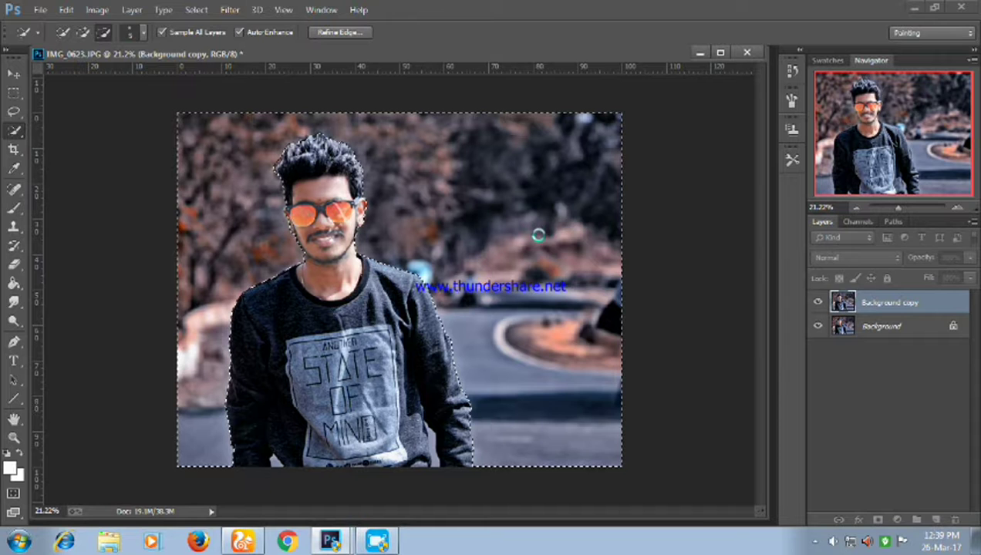
right_click(542, 242)
left_click(571, 228)
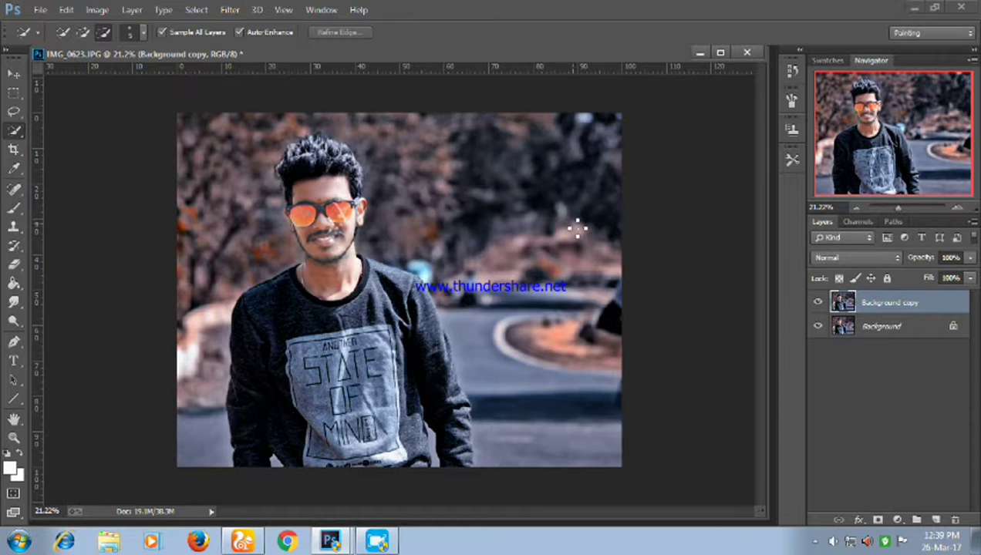
left_click(231, 10)
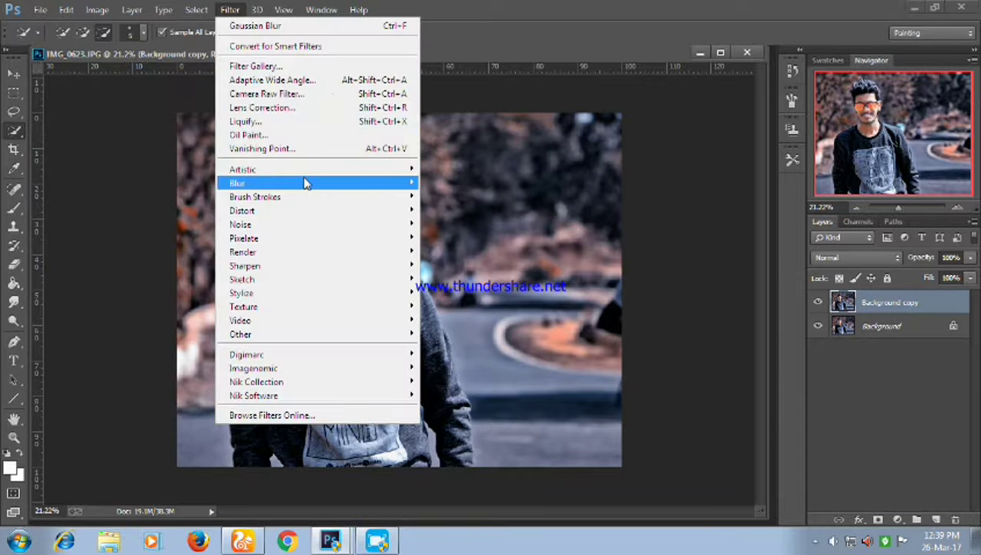
In Camera Raw, raise Exposure to about +0.25 and add a -21 post-crop vignette with adjusted midpoint.
left_click(312, 95)
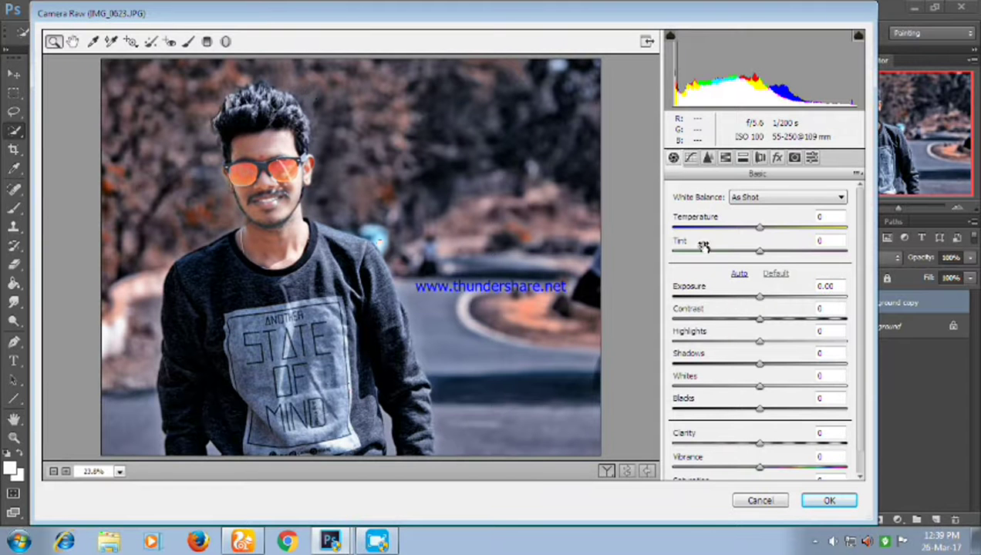
mouse_move(759, 306)
left_mouse_down()
mouse_move(772, 317)
mouse_move(769, 302)
left_mouse_up()
left_click(761, 319)
left_click(777, 158)
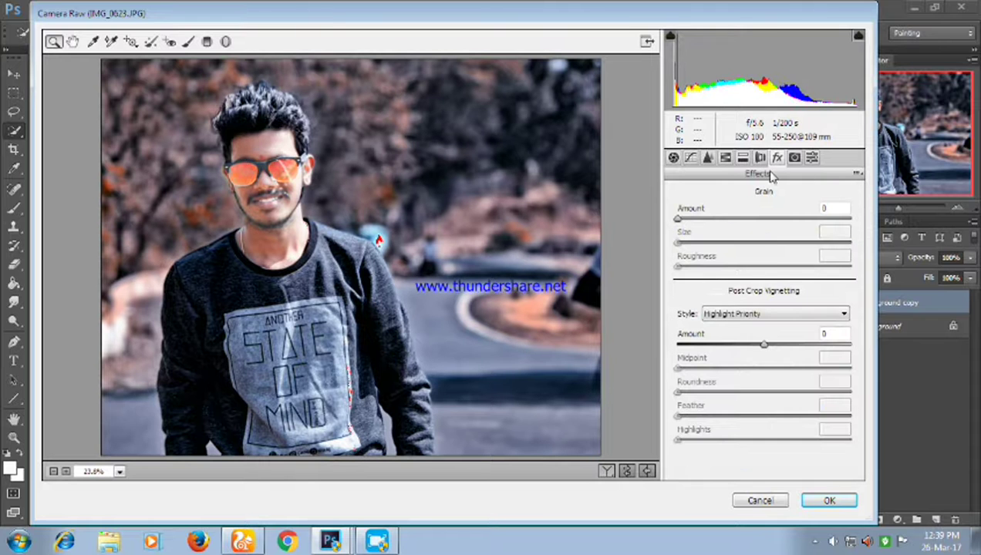
left_click_drag(763, 344, 744, 349)
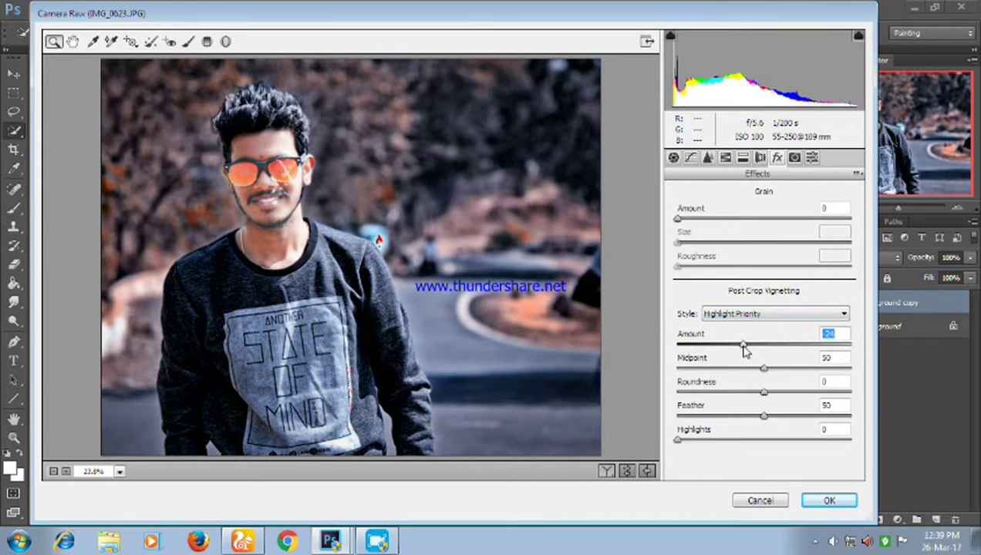
left_click_drag(767, 370, 771, 374)
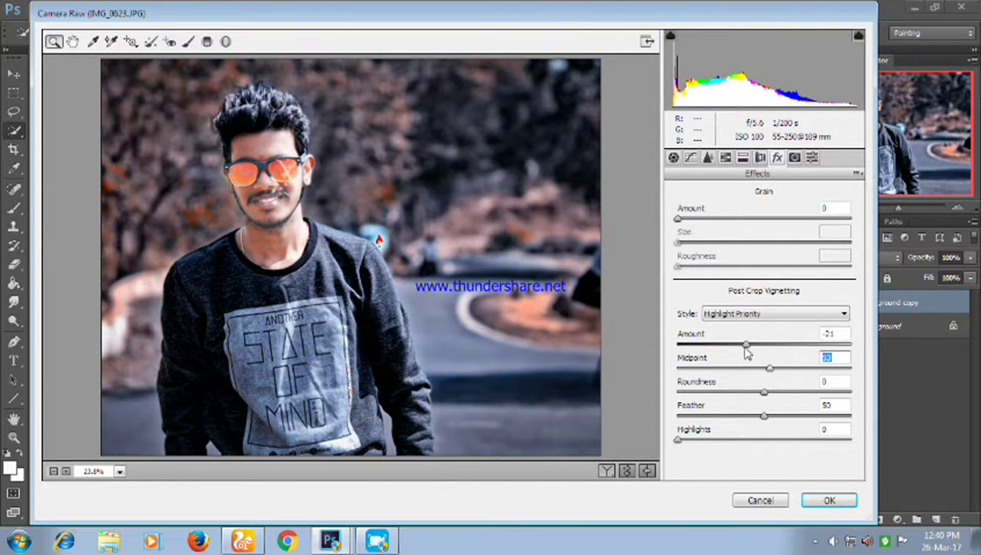
left_click(846, 499)
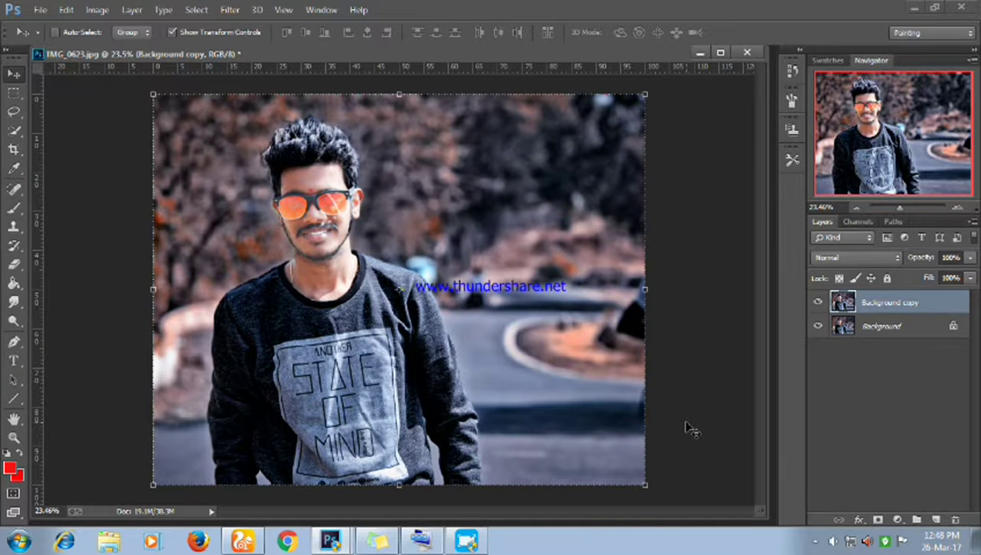
Choose the Smudge tool and pick a small brush preset of about 24 px.
left_click(14, 303)
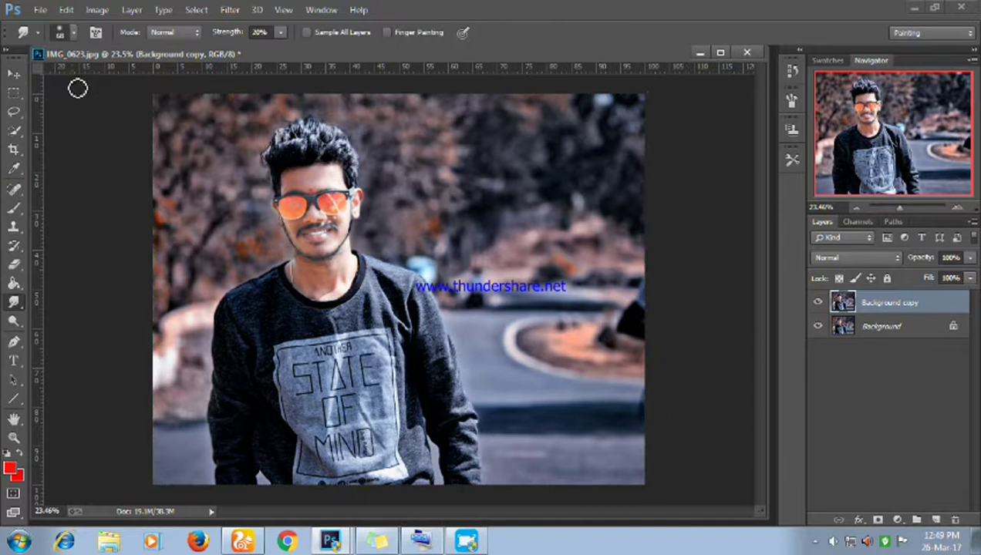
left_click(72, 33)
scroll(85, 178, "down", 3)
scroll(85, 178, "down", 2)
left_click(28, 167)
left_click_drag(92, 79, 105, 84)
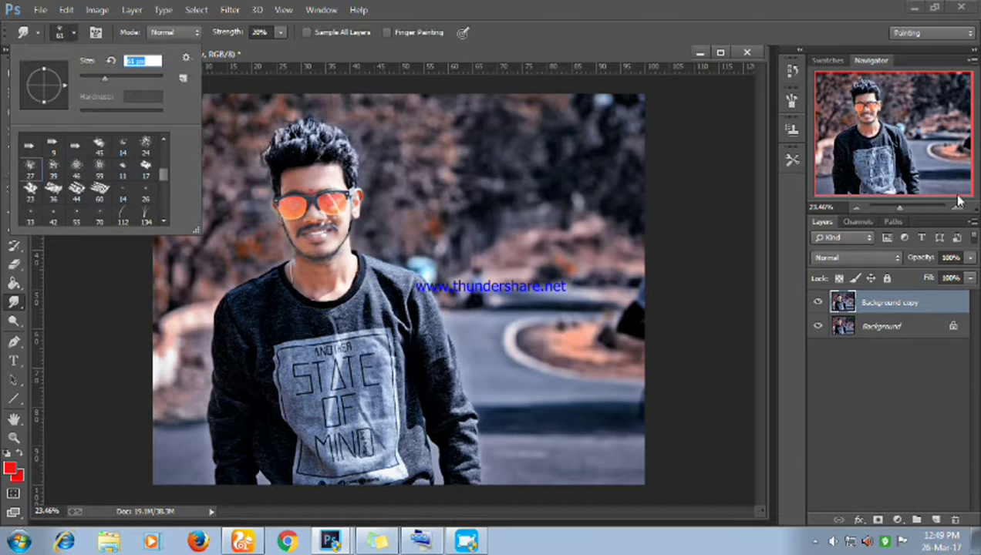
left_click(76, 166)
left_click(143, 146)
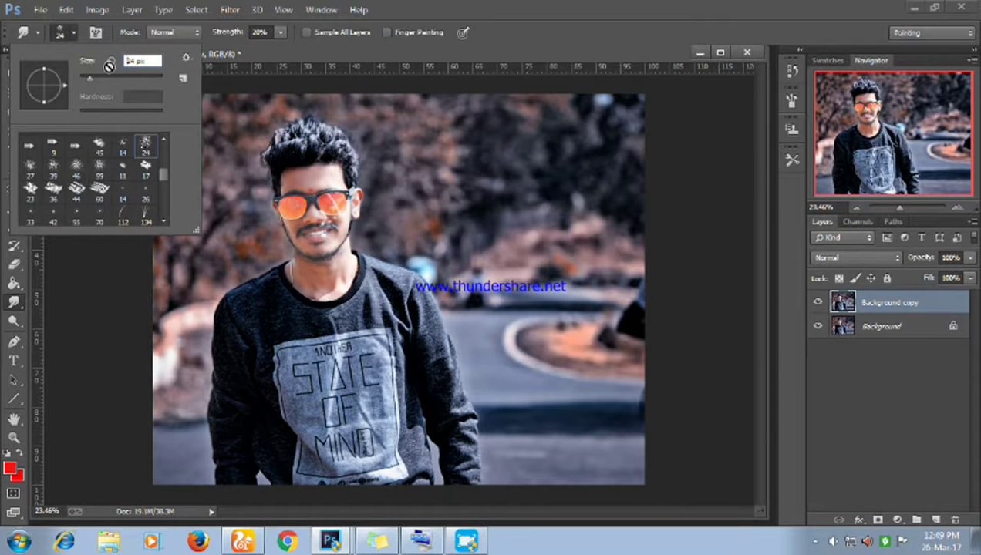
Zoom into the face and hair, set a 92 px brush, and smudge the first hair edge outward.
left_click_drag(891, 208, 904, 208)
left_click_drag(893, 135, 862, 96)
left_click(73, 33)
left_click_drag(108, 77, 116, 78)
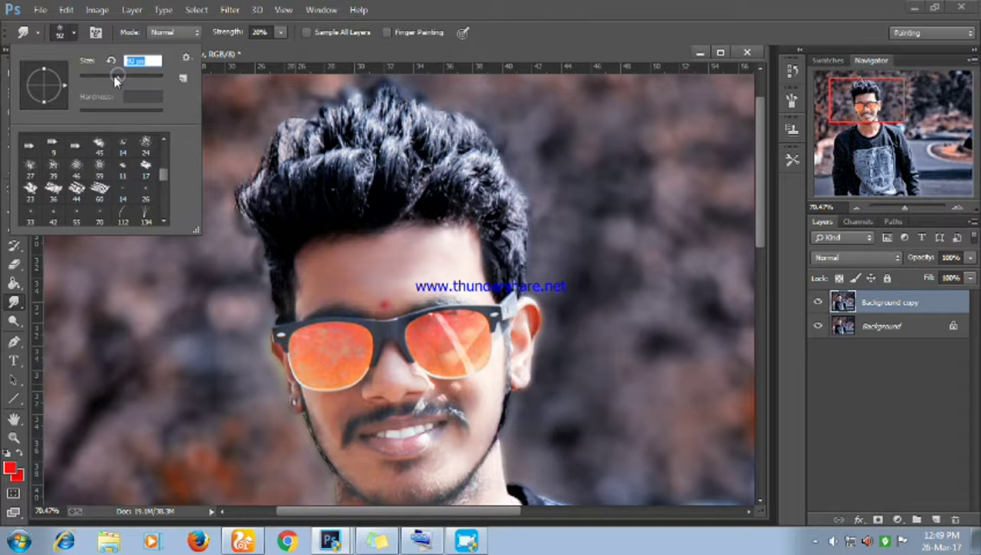
left_click(491, 220)
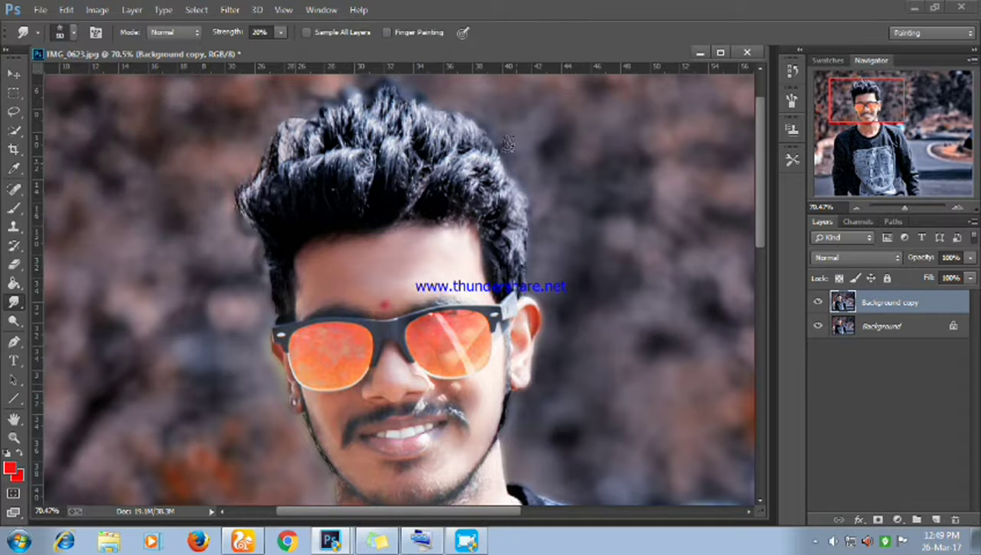
mouse_move(494, 204)
left_mouse_down()
mouse_move(468, 138)
mouse_move(416, 150)
left_mouse_up()
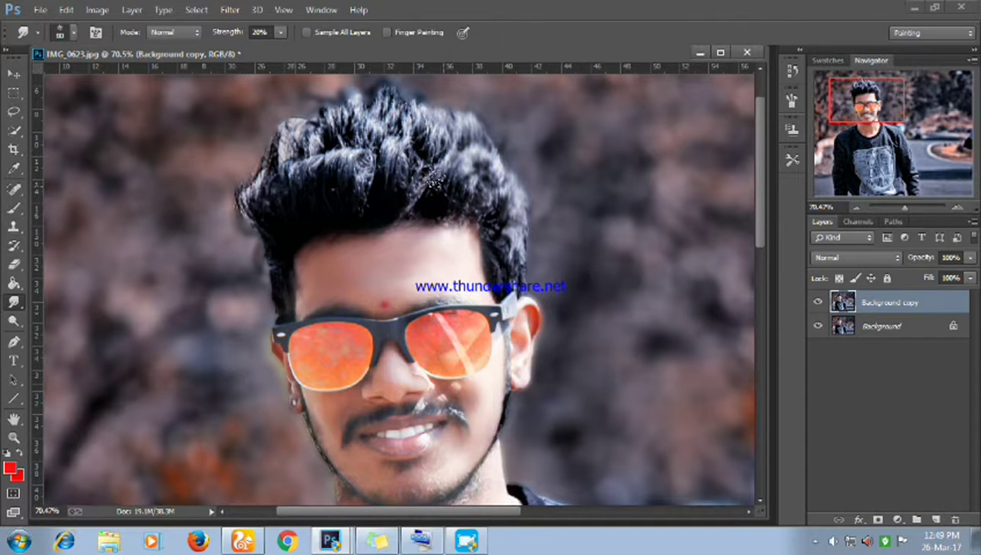
left_click(68, 32)
key("Return")
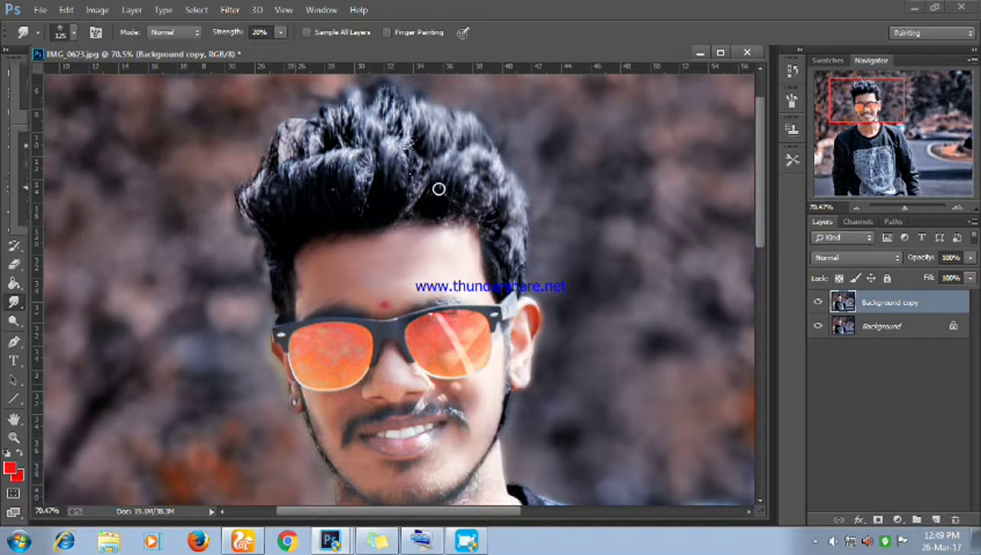
Smudge hair strands outward along the left, top and right edges of the head.
mouse_move(269, 94)
left_mouse_down()
mouse_move(284, 190)
mouse_move(261, 214)
mouse_move(221, 116)
mouse_move(254, 166)
mouse_move(291, 154)
mouse_move(350, 178)
mouse_move(449, 164)
left_mouse_up()
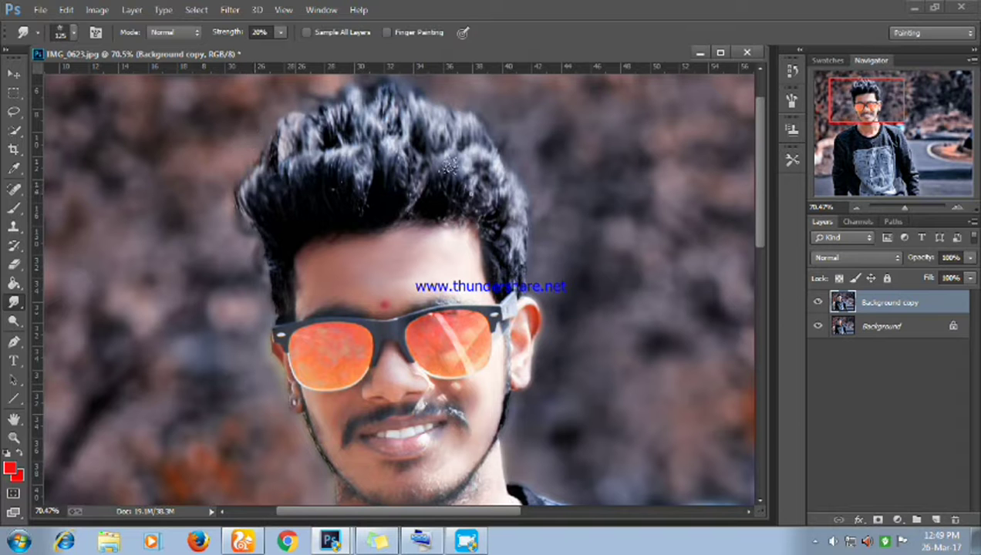
left_click_drag(432, 96, 367, 162)
left_click_drag(358, 114, 368, 193)
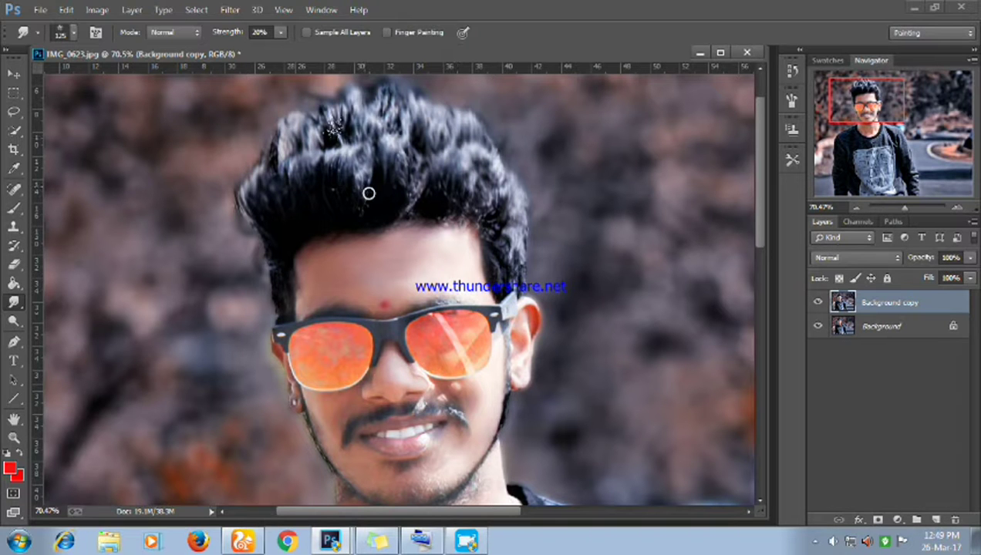
left_click_drag(331, 132, 248, 220)
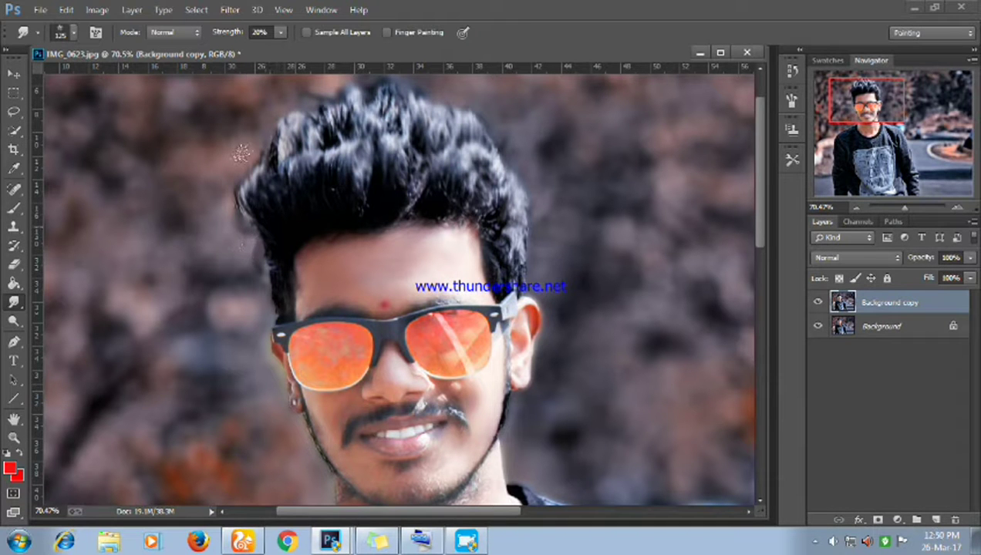
left_click_drag(464, 112, 486, 181)
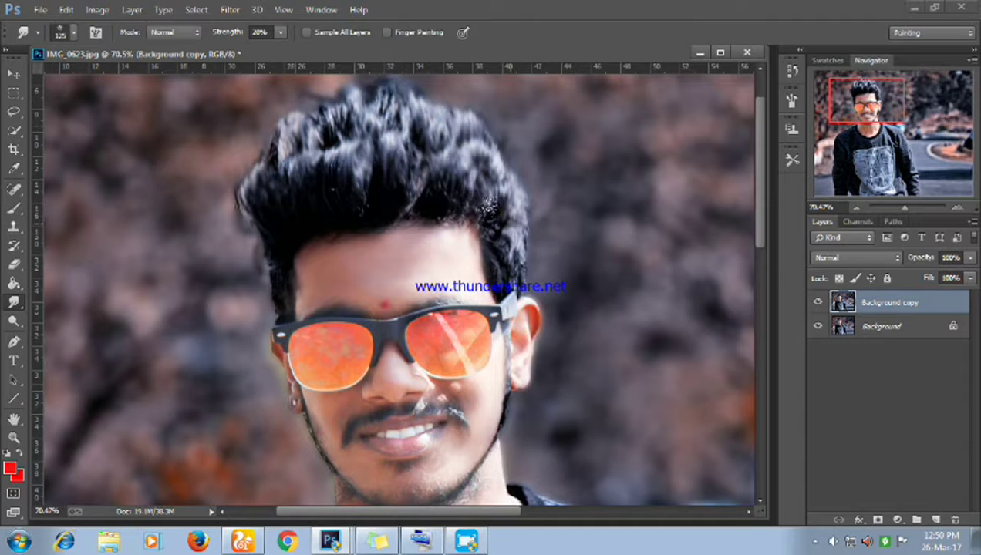
Raise smudge Strength to 50%, streak the right and left hair, then zoom out to fit the photo.
left_click_drag(276, 35, 299, 56)
mouse_move(463, 93)
left_mouse_down()
mouse_move(497, 194)
mouse_move(472, 87)
mouse_move(466, 157)
mouse_move(454, 157)
mouse_move(414, 91)
left_mouse_up()
mouse_move(262, 168)
left_mouse_down()
mouse_move(258, 154)
mouse_move(287, 166)
mouse_move(331, 154)
mouse_move(356, 135)
mouse_move(347, 104)
mouse_move(375, 169)
mouse_move(346, 206)
left_mouse_up()
left_click_drag(900, 212, 902, 213)
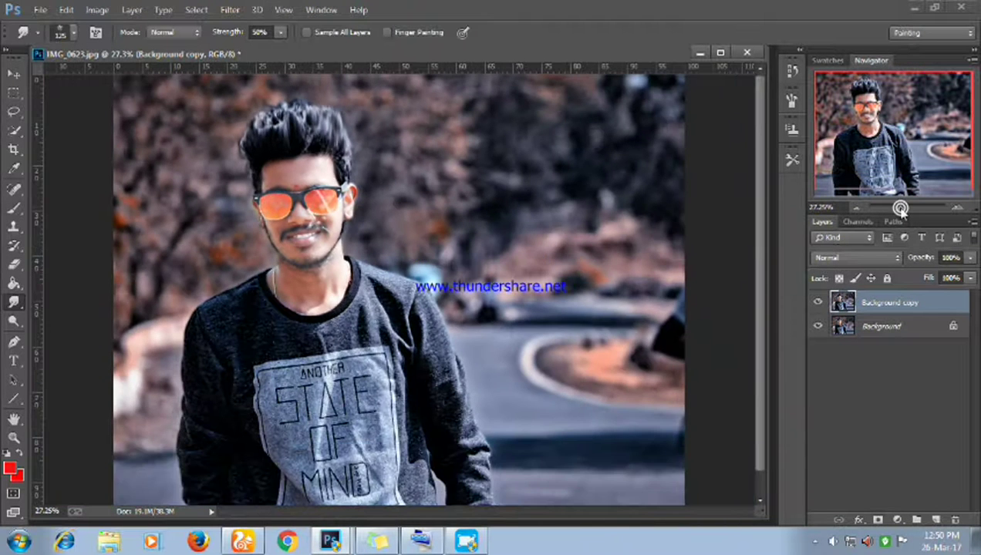
left_click_drag(902, 213, 900, 212)
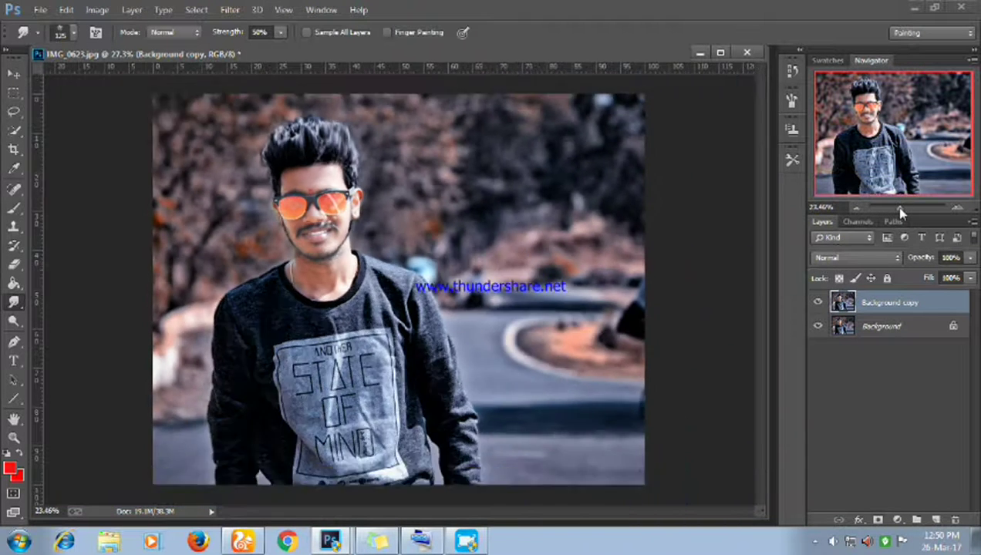
right_click(879, 306)
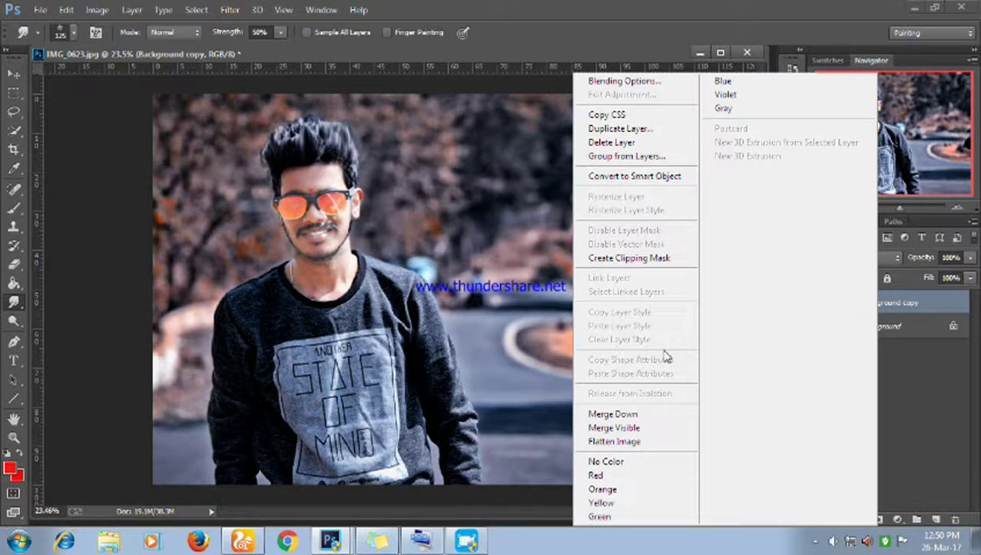